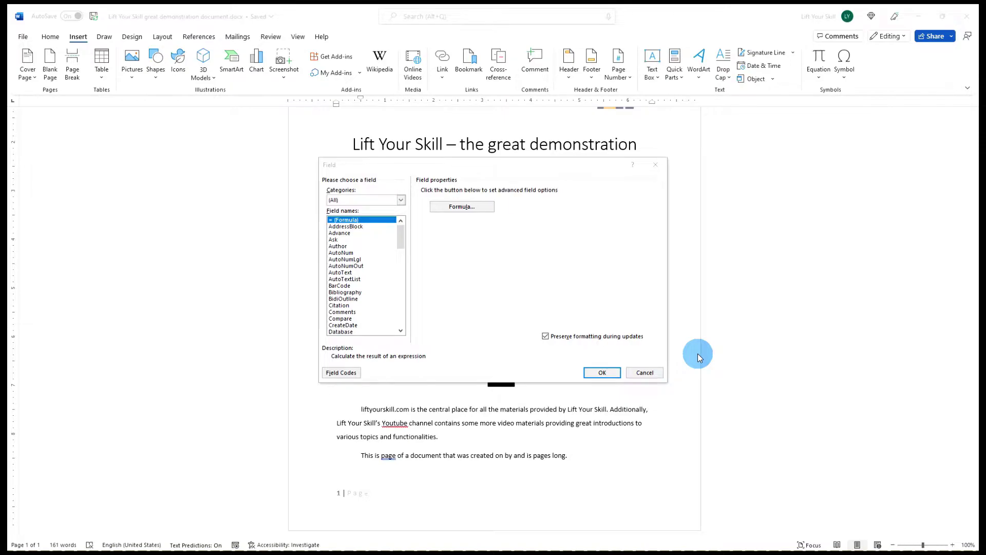
Step: Inspect the Author and CreateDate entries in the Field dialog's field names
left_click(345, 247)
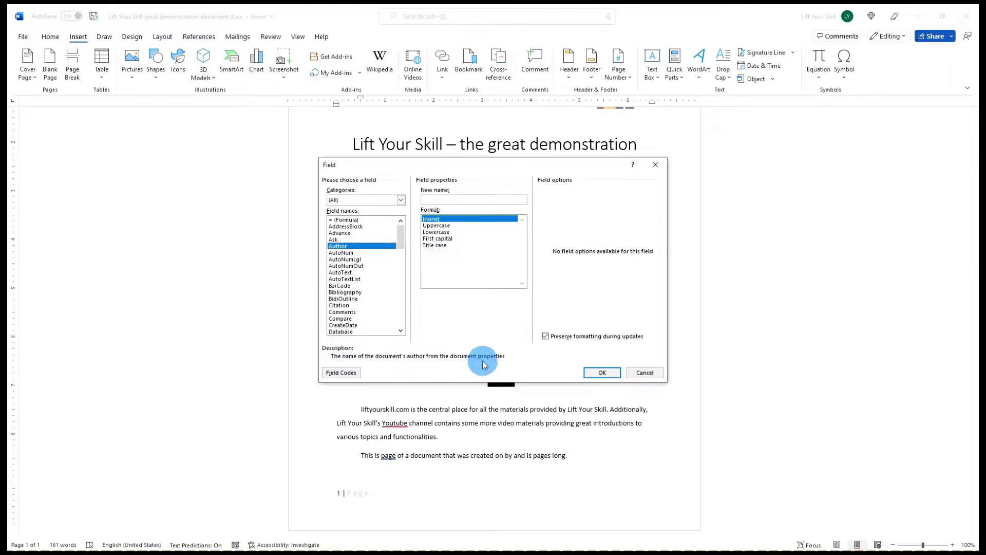
left_click(336, 325)
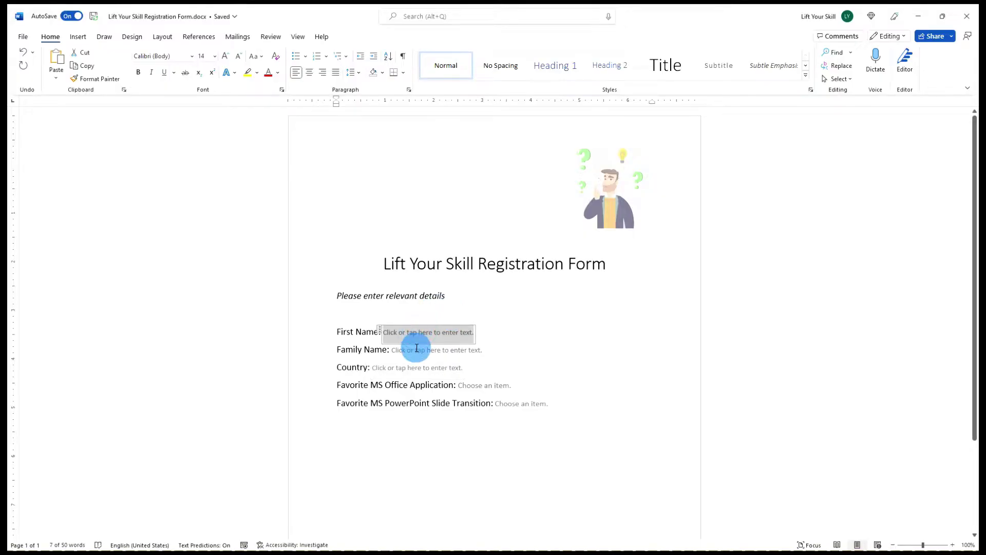
Step: Click into the registration form's Family Name and Country entries
left_click(417, 349)
left_click(417, 367)
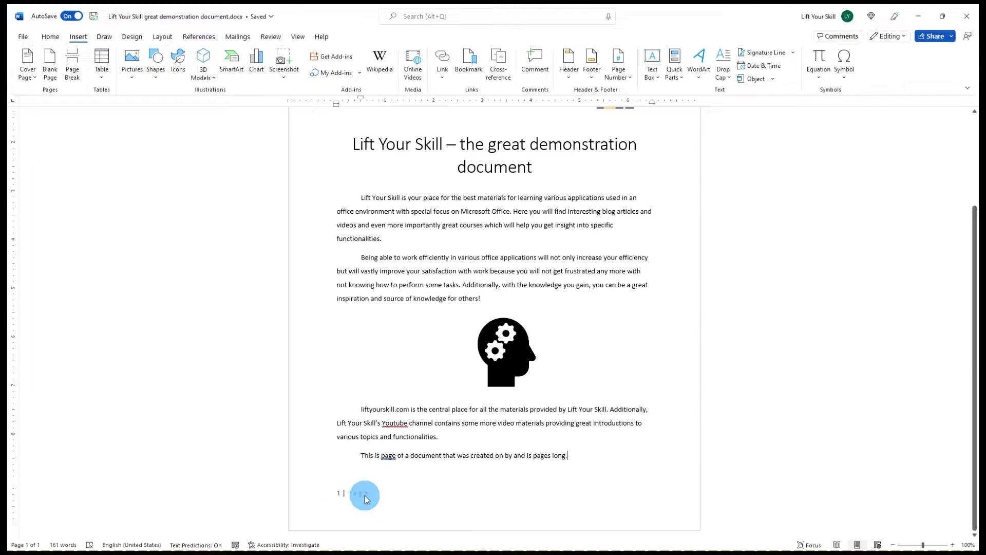
left_click(210, 37)
left_click(34, 66)
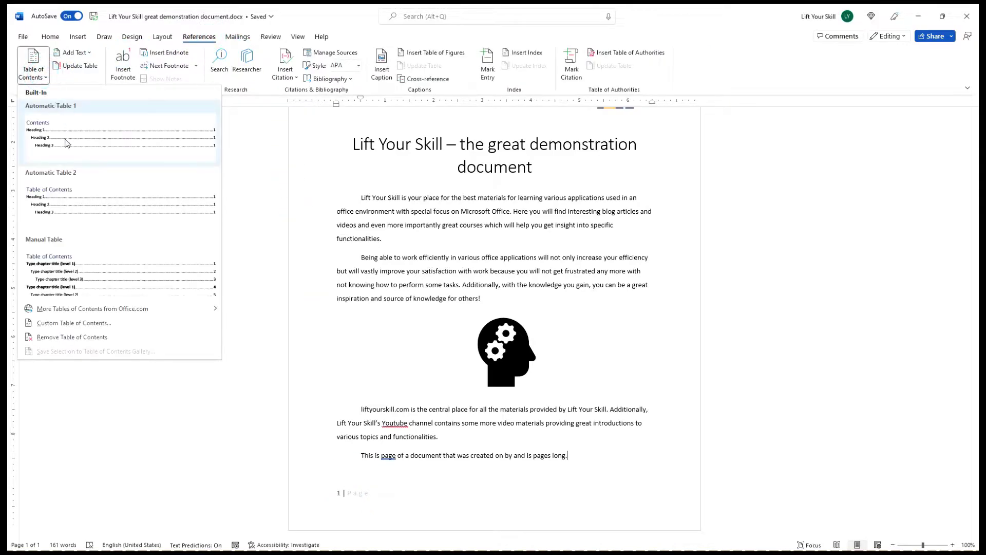
left_click(33, 68)
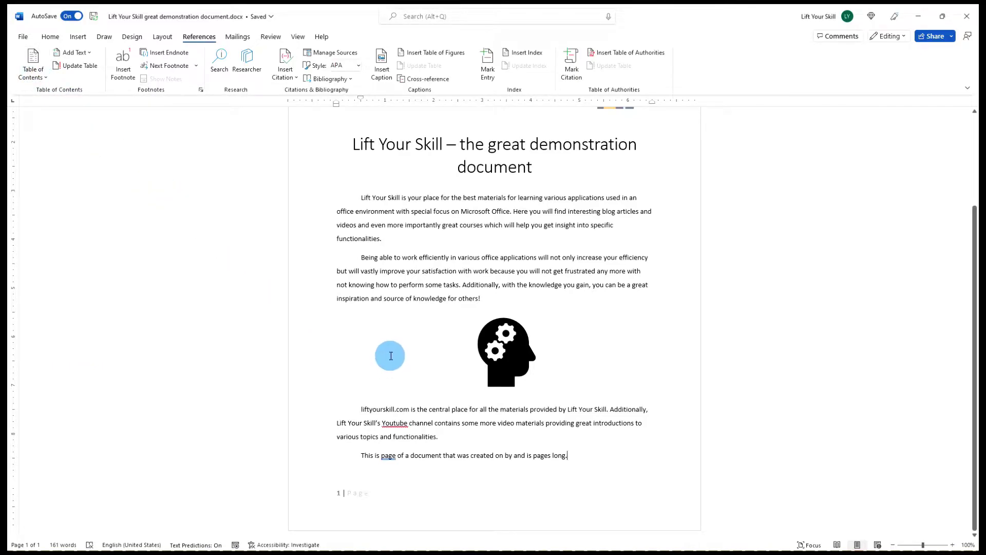
left_click(78, 36)
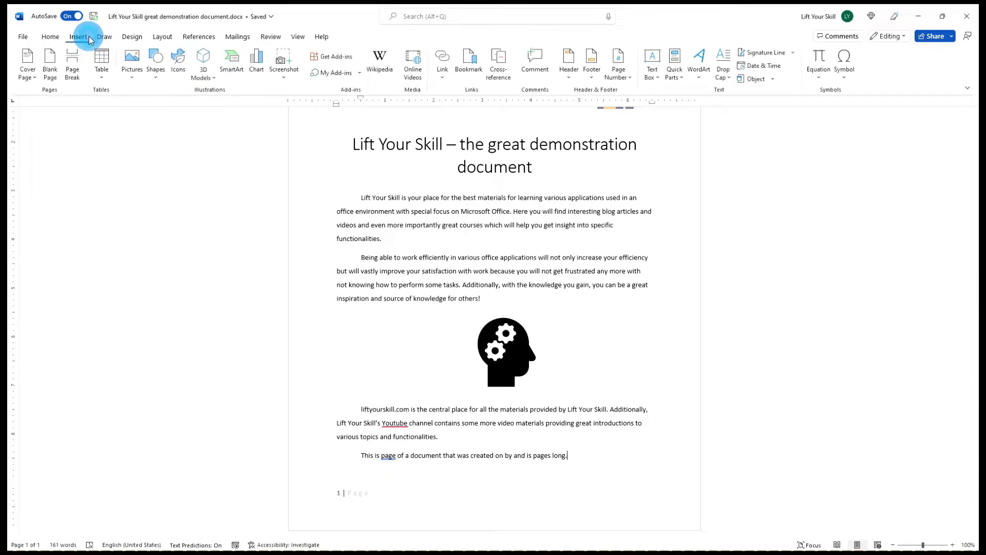
left_click(674, 65)
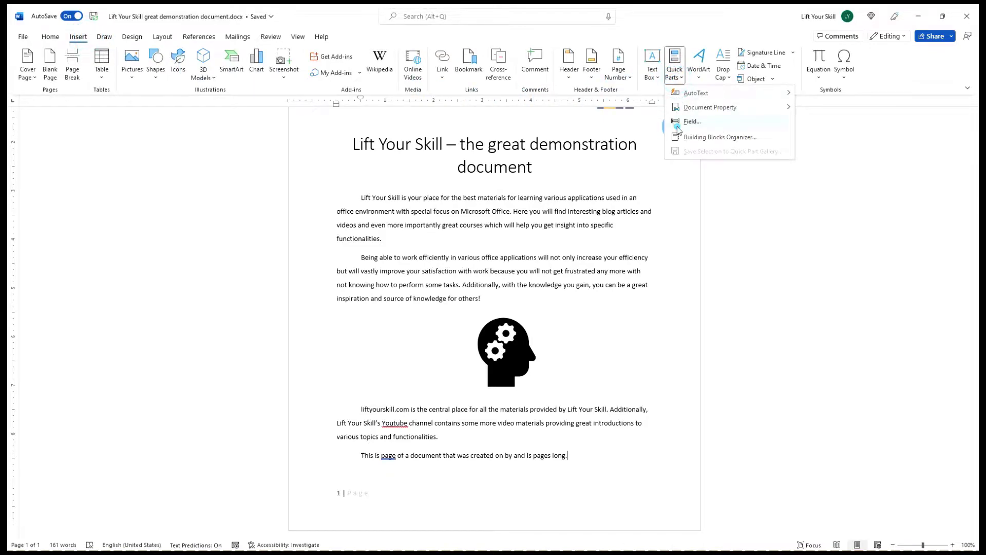
left_click(684, 123)
left_click(343, 279)
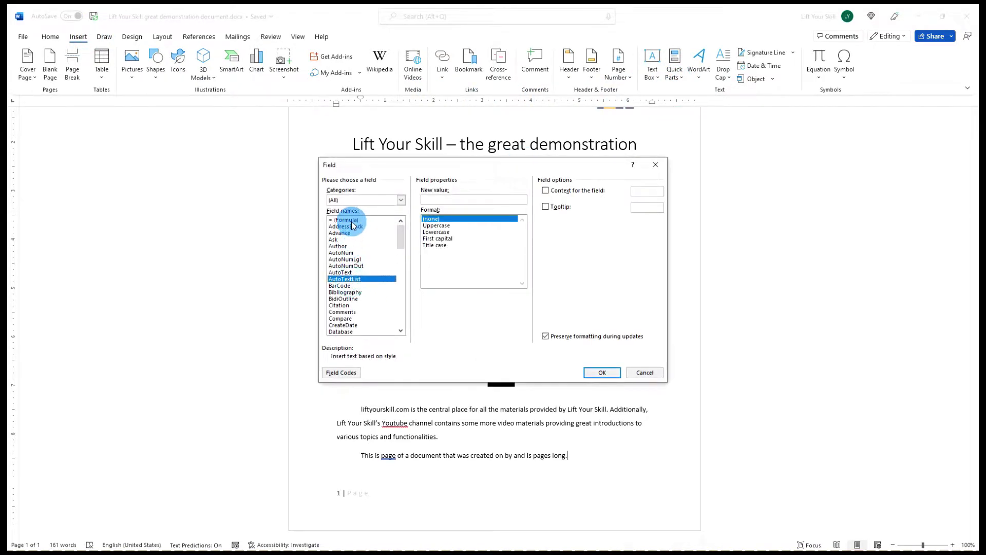
left_click(345, 219)
left_click(477, 207)
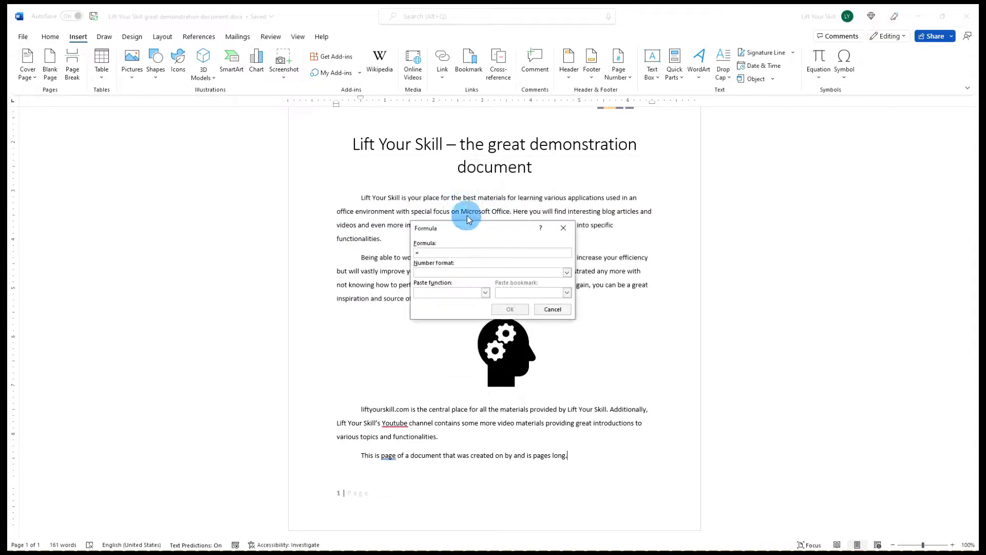
left_click(553, 308)
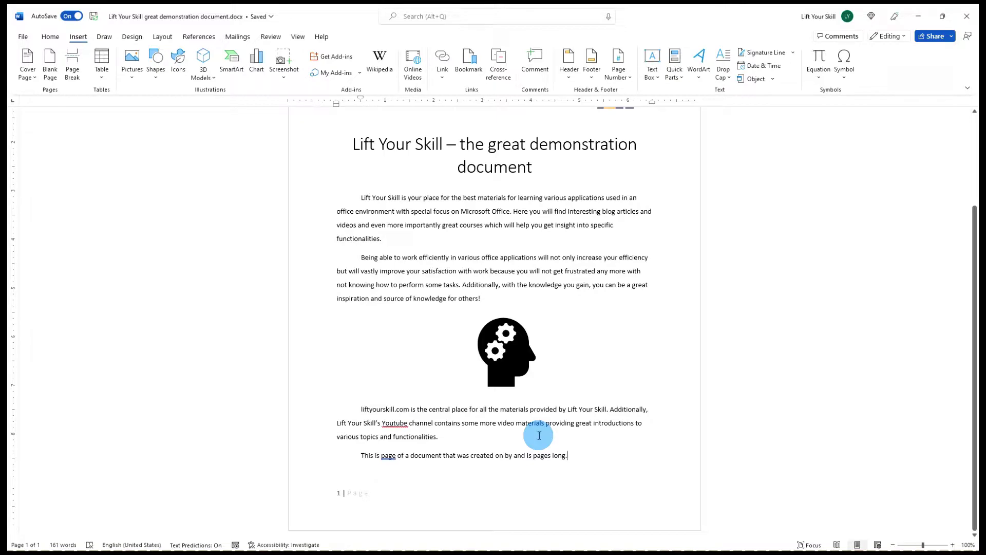
left_click(398, 456)
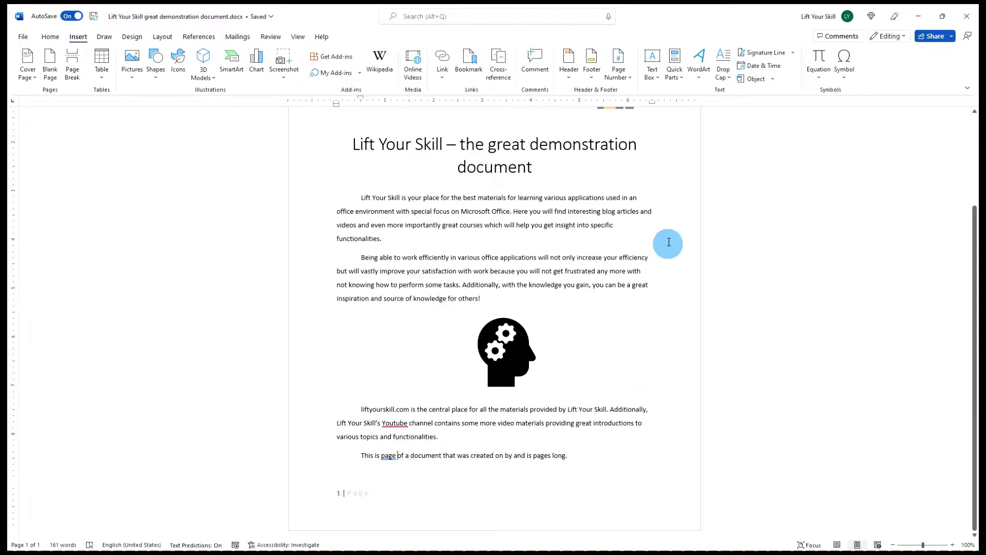
left_click(619, 71)
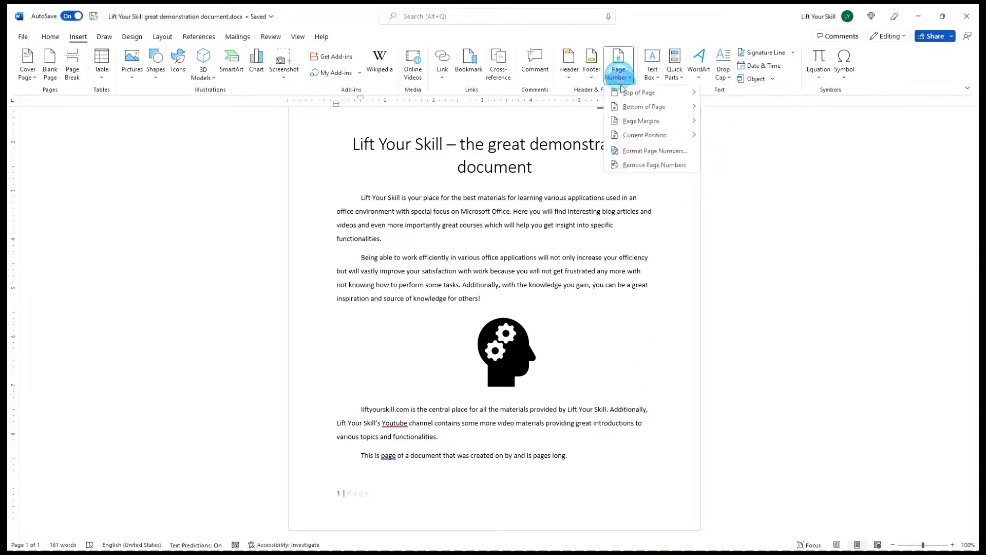
mouse_move(647, 139)
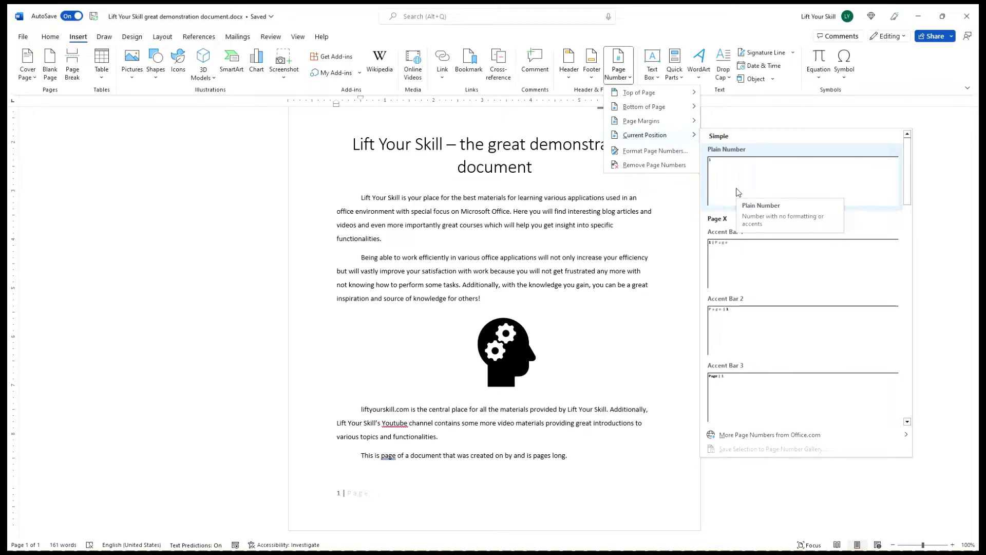
left_click(206, 39)
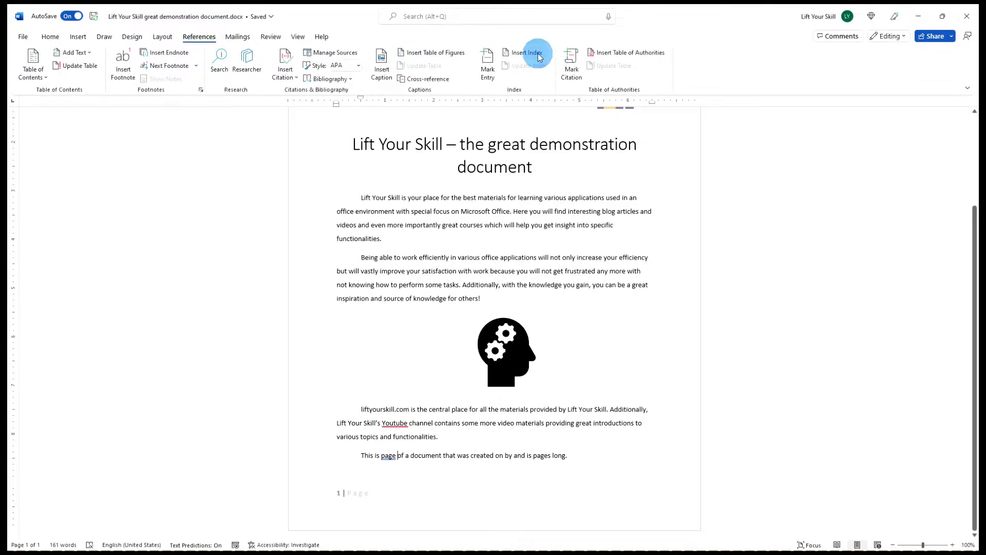
left_click(78, 37)
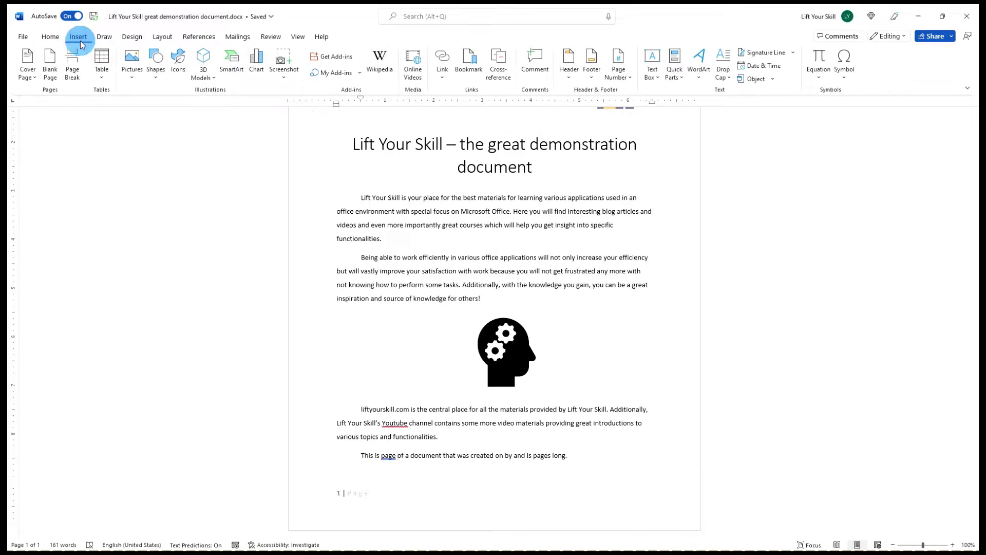
left_click(674, 72)
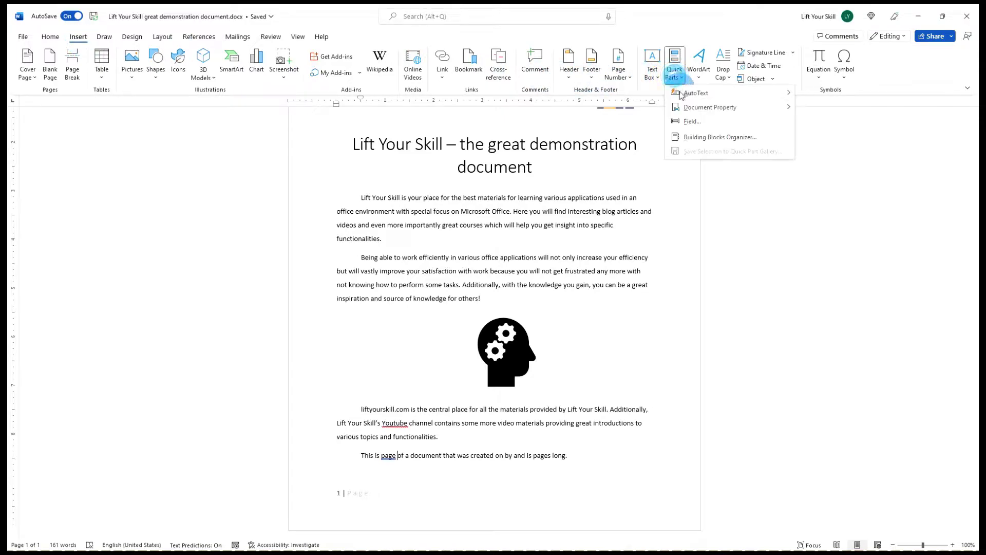
left_click(687, 121)
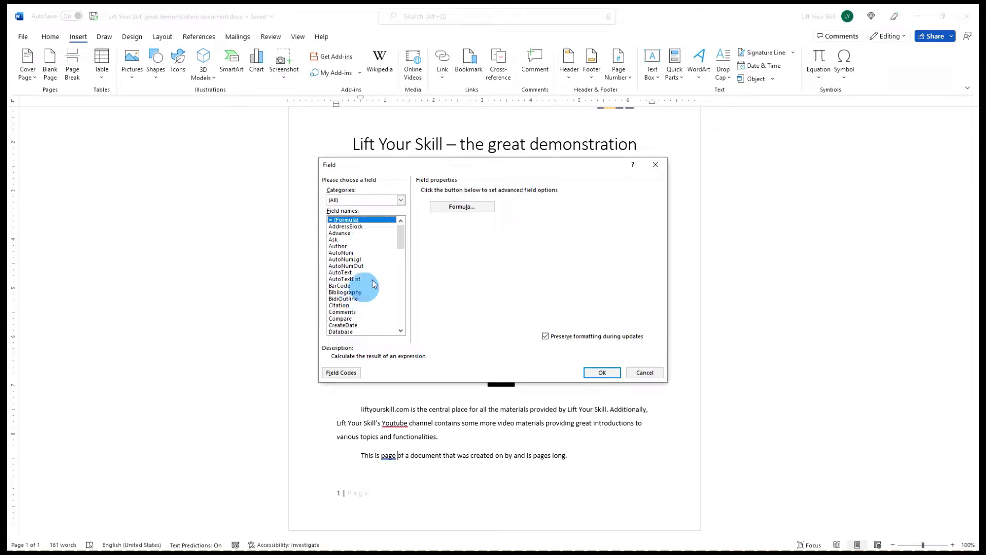
left_click_drag(398, 243, 396, 219)
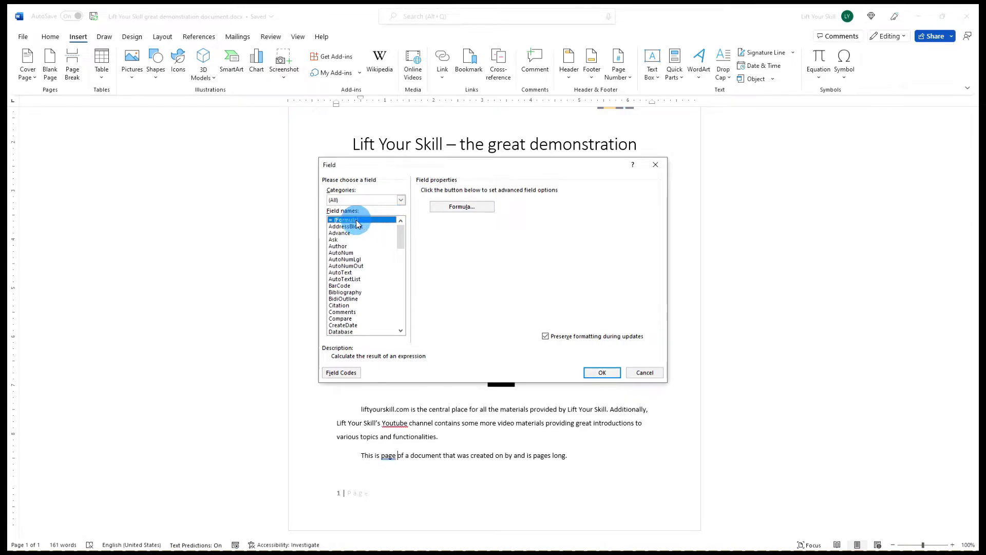
left_click(342, 247)
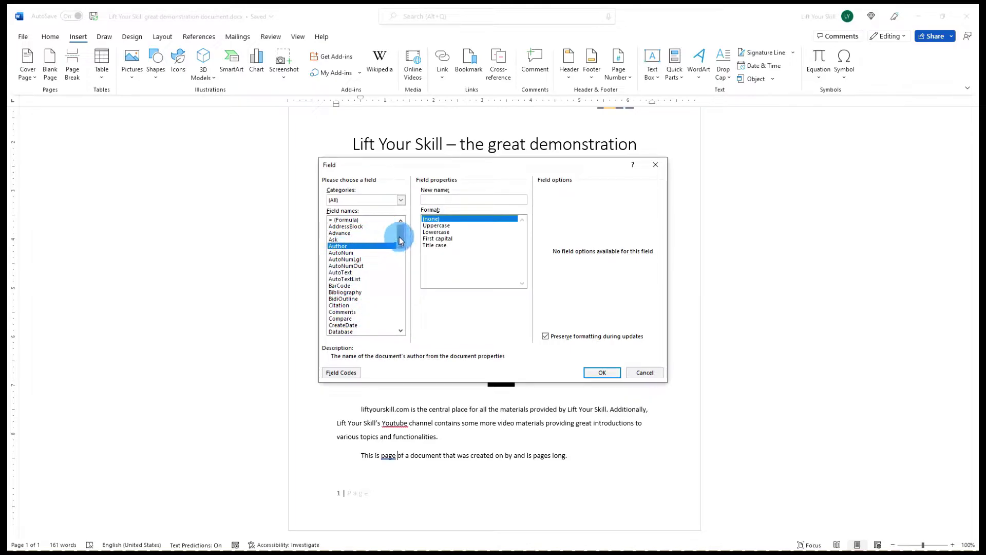
left_click_drag(400, 240, 404, 286)
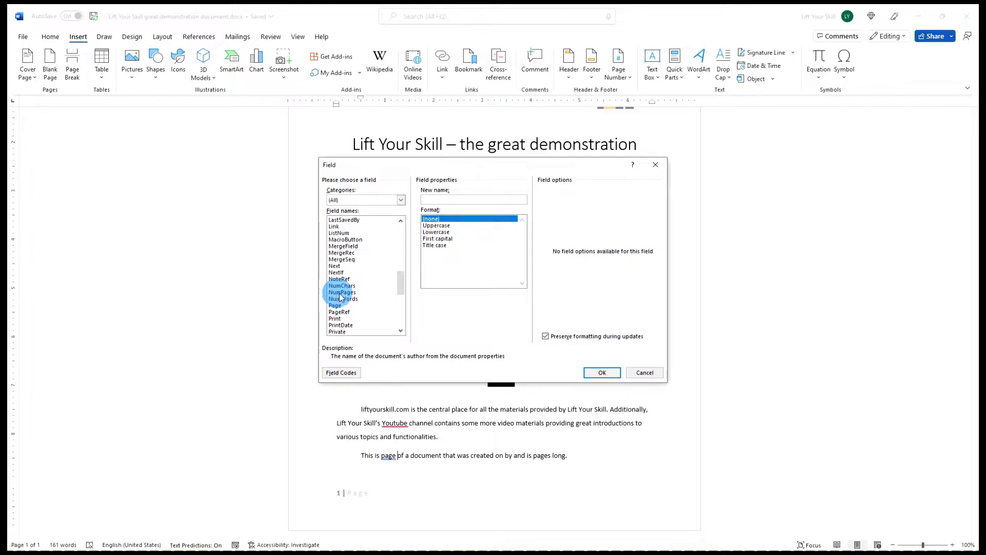
left_click_drag(396, 279, 404, 222)
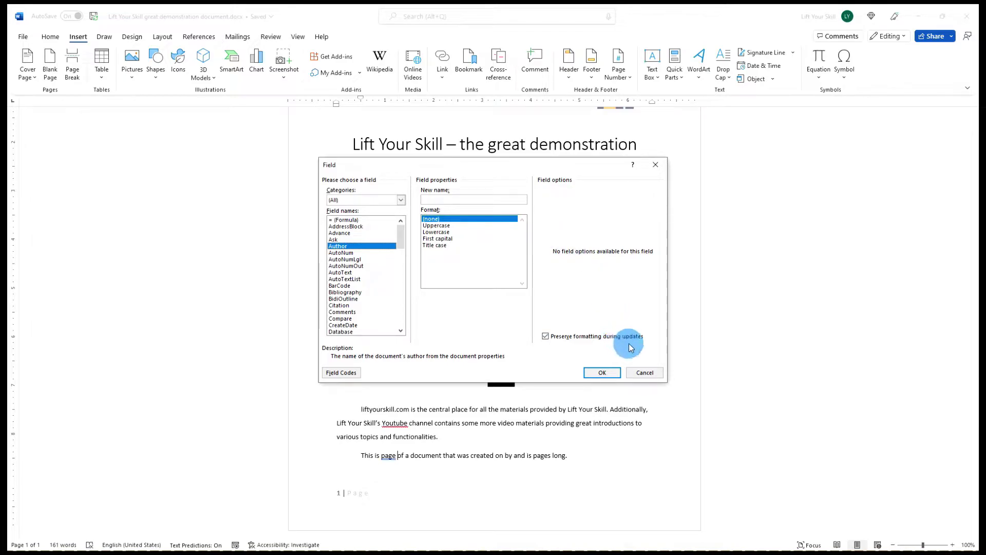
Step: Close the Field dialog without inserting and review the Page Number options
left_click(643, 372)
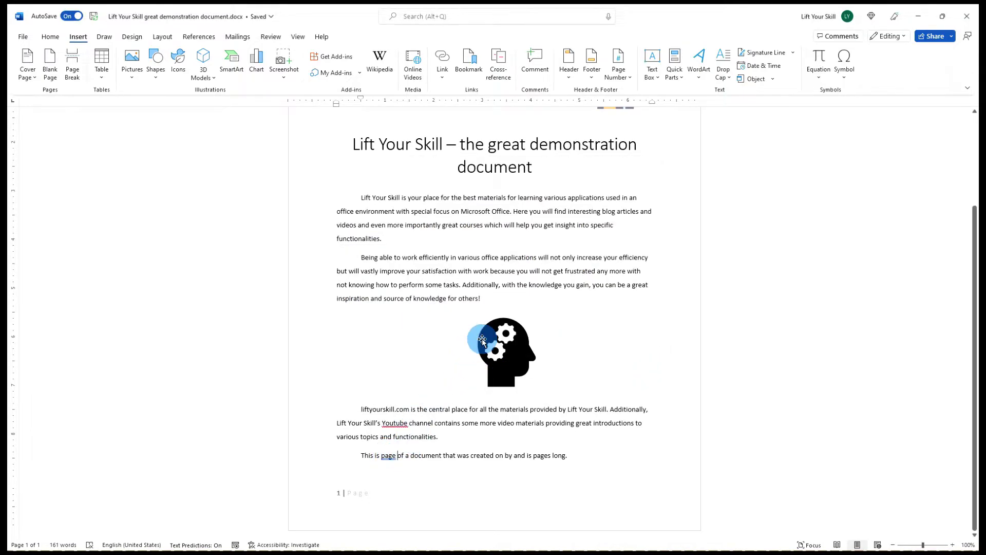
left_click(621, 74)
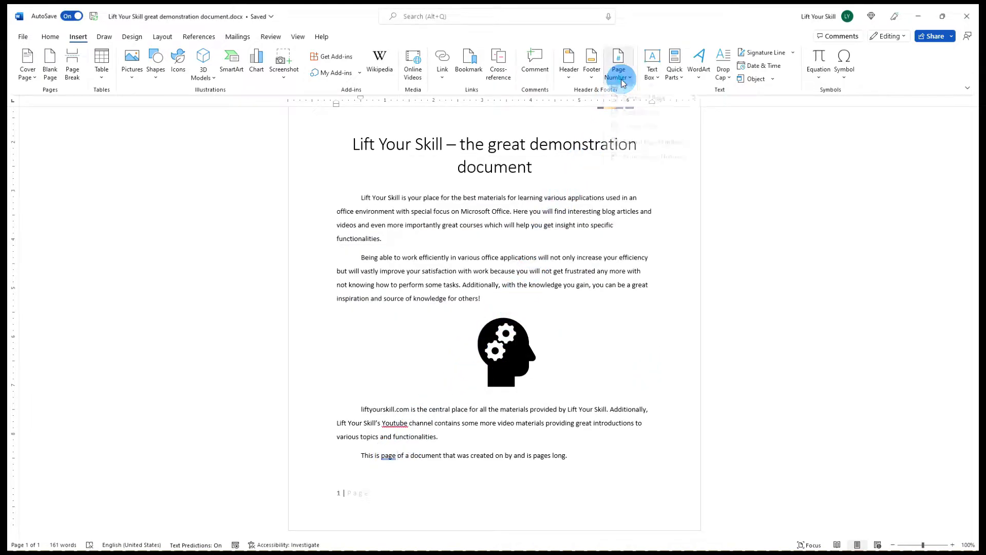
mouse_move(647, 136)
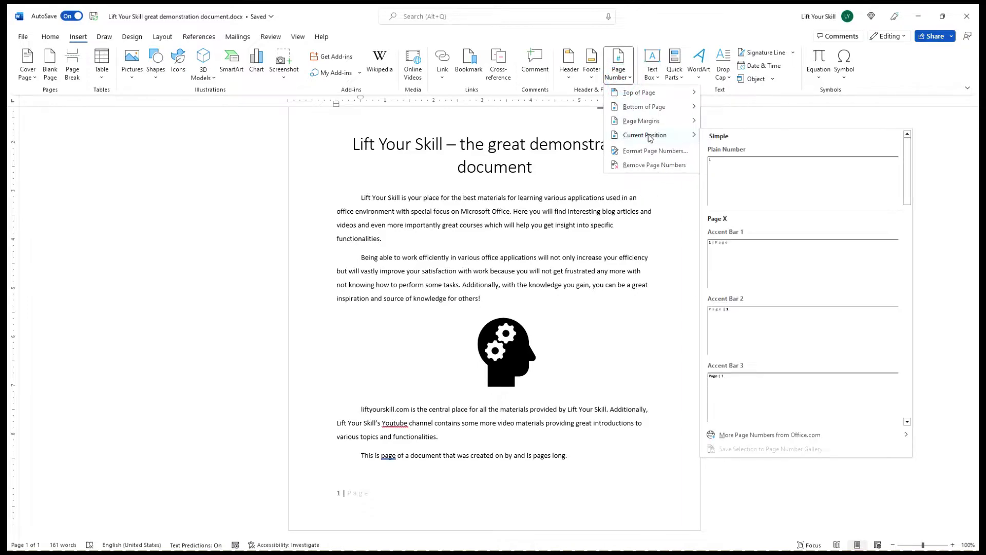
Step: Insert a Page field after 'page' so the sentence reads 'This is page 1'
left_click(675, 73)
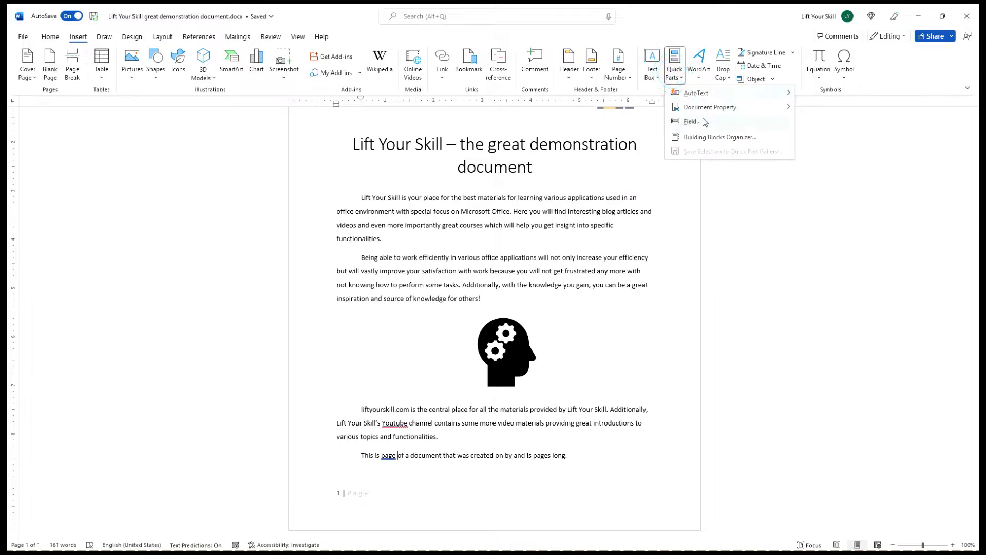
left_click(691, 116)
scroll(358, 286, "down", 10)
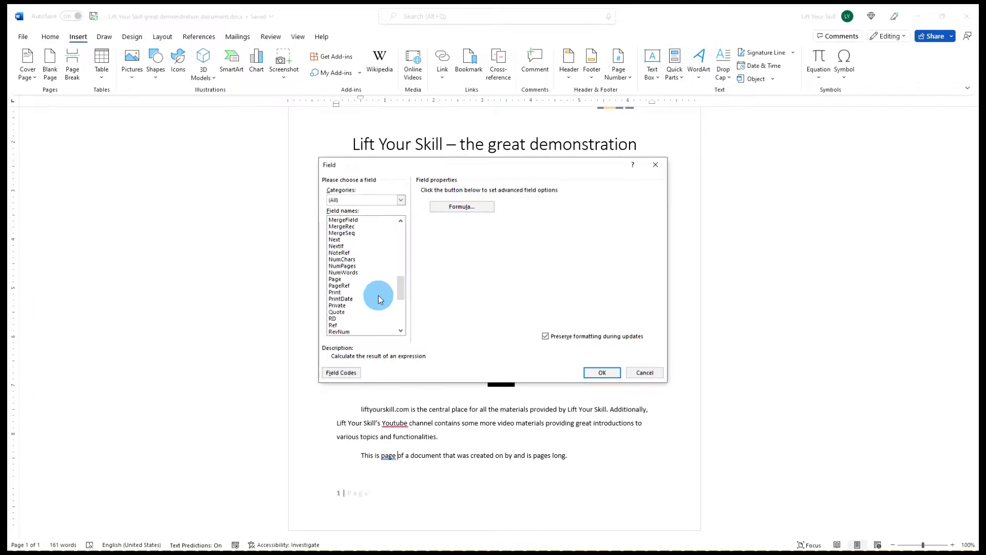
left_click(335, 280)
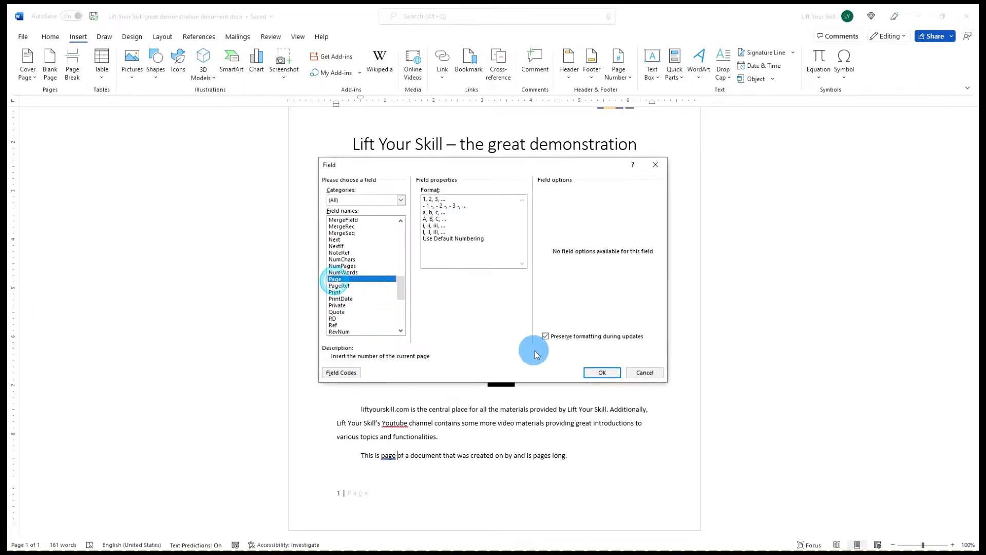
left_click(602, 372)
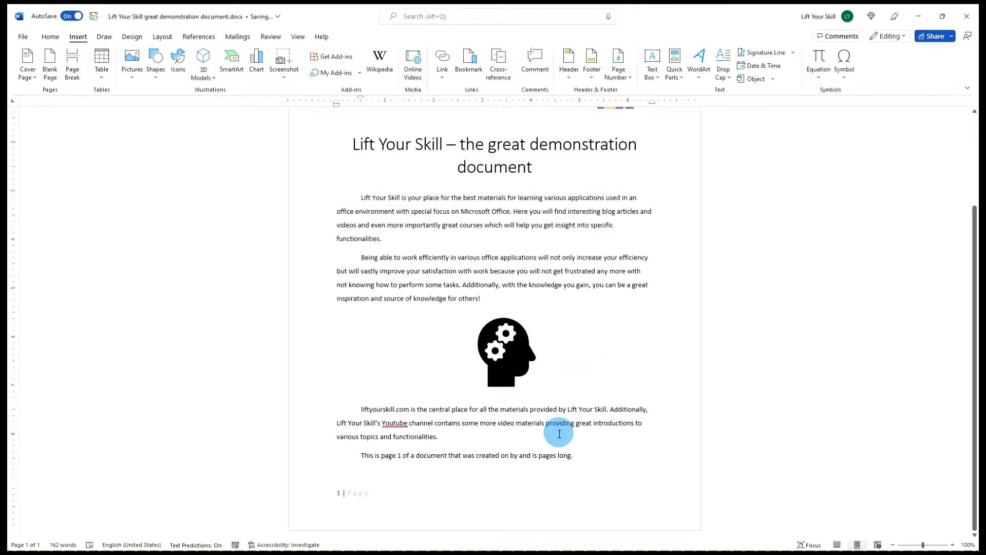
left_click(538, 457)
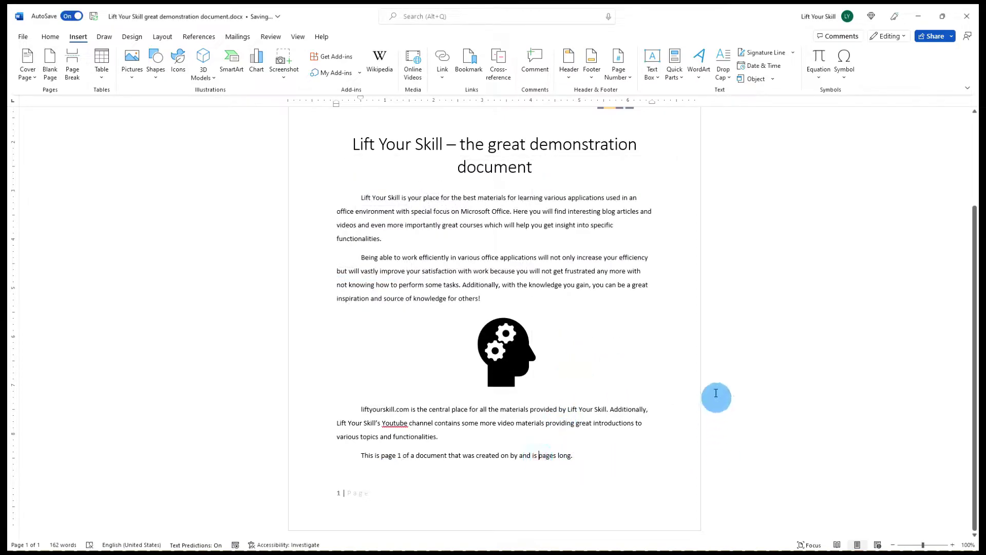
Step: Insert a NumPages field in 'One, Two, Three' format before 'pages long'
left_click(675, 72)
left_click(692, 122)
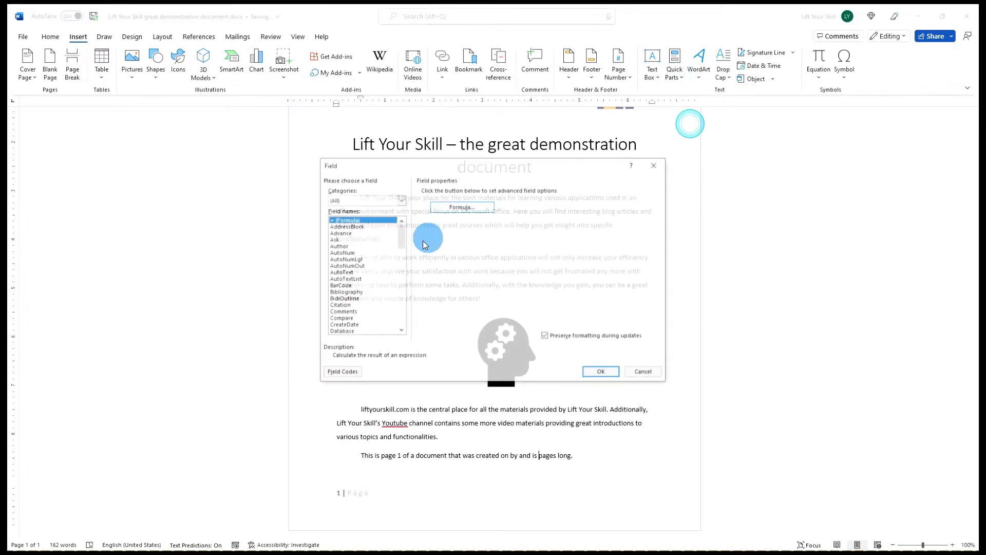
scroll(378, 268, "down", 9)
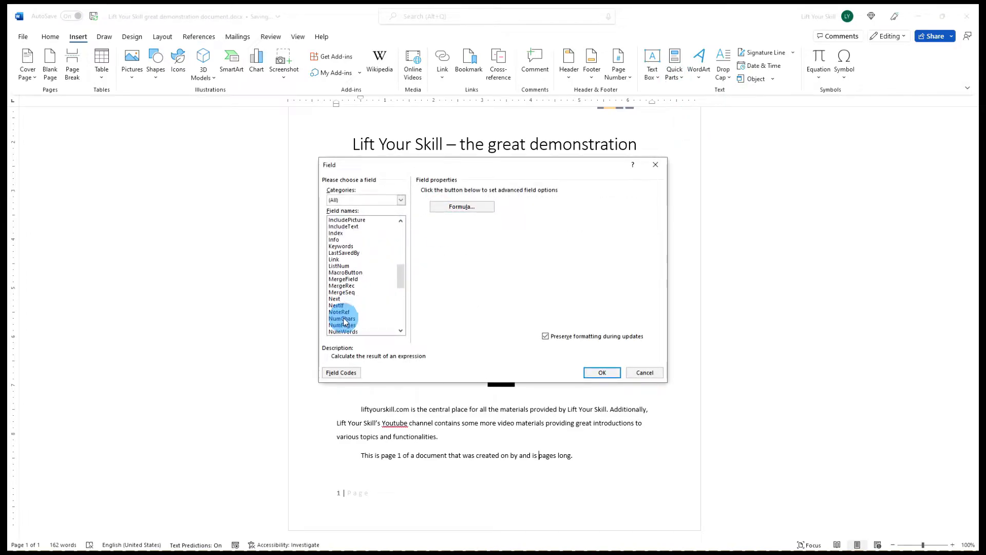
scroll(344, 322, "down", 1)
left_click(342, 325)
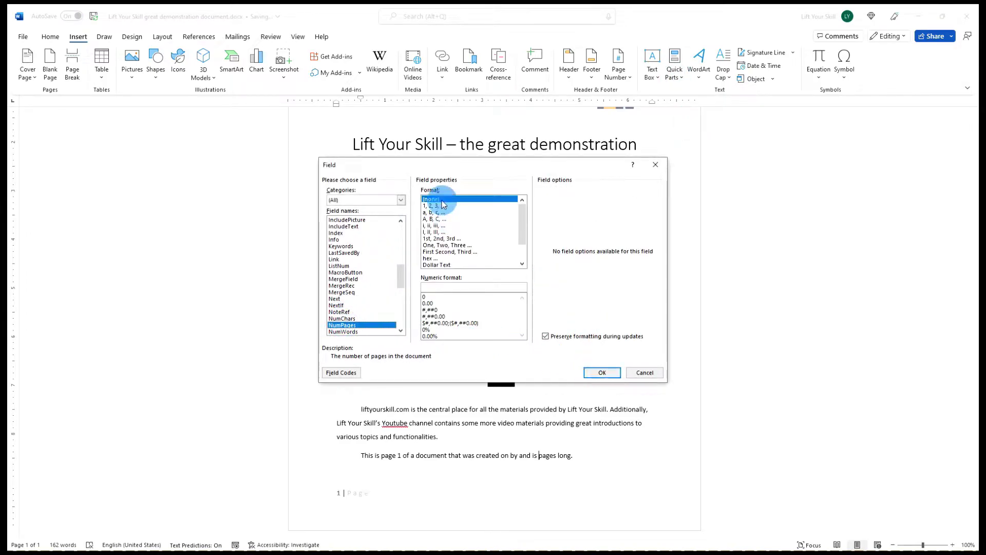
left_click(436, 246)
left_click(604, 373)
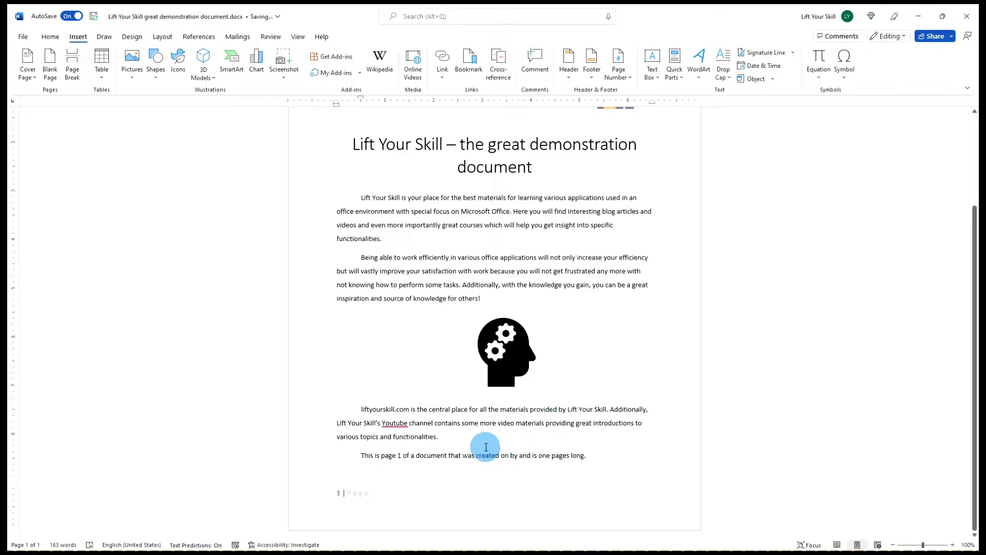
left_click(510, 454)
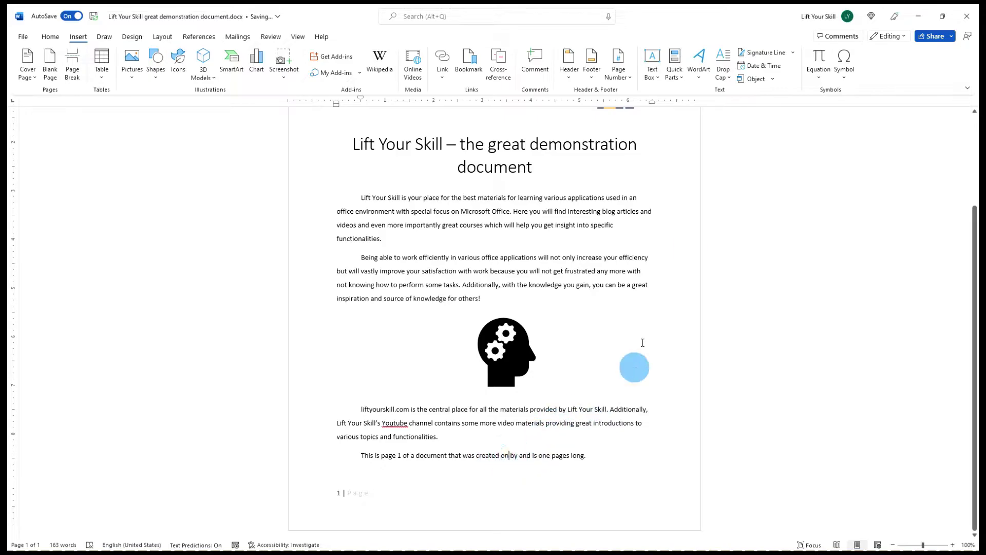
left_click(675, 73)
left_click(691, 122)
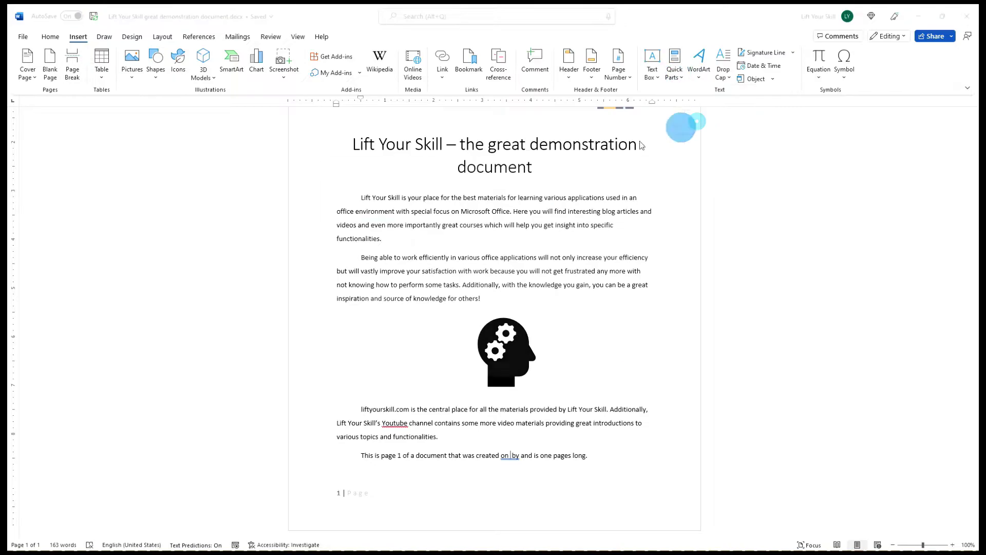
scroll(331, 308, "down", 1)
left_click(343, 305)
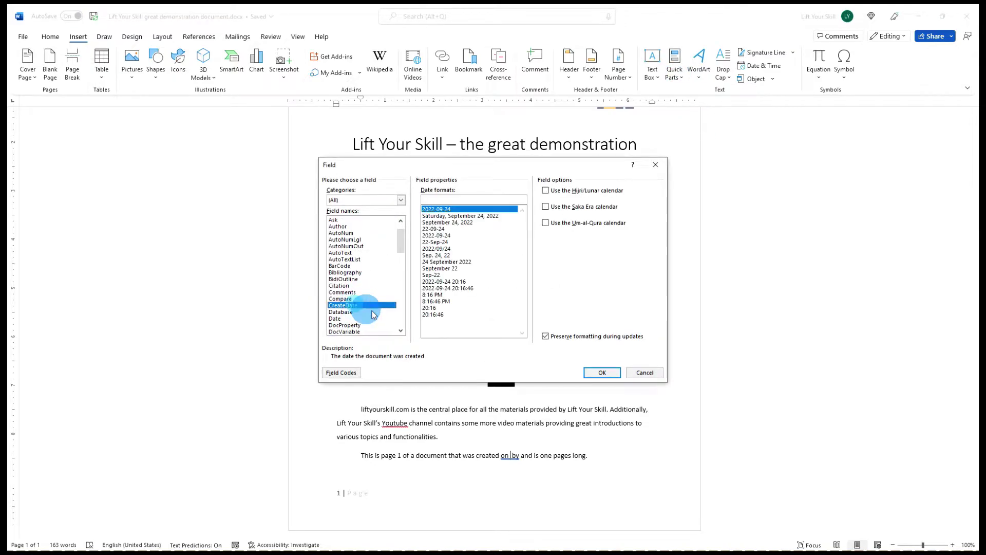
left_click(602, 373)
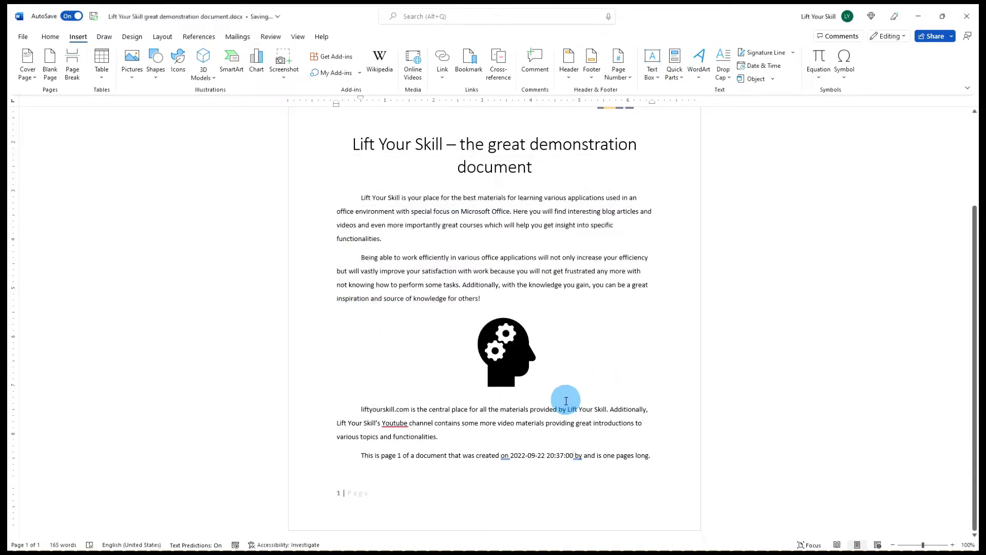
left_click(582, 455)
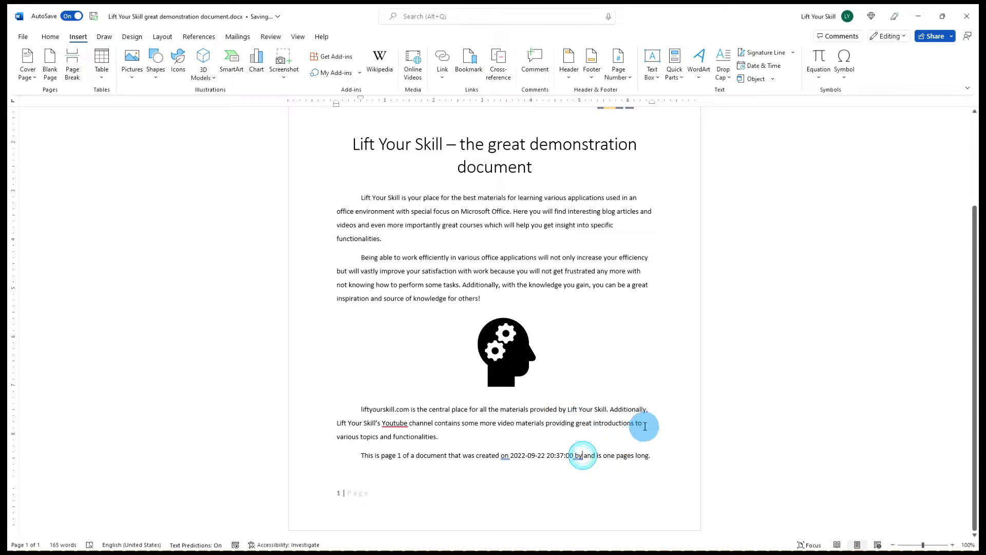
left_click(675, 71)
Step: Insert an Author field after 'by', leaving the New name box empty
left_click(688, 121)
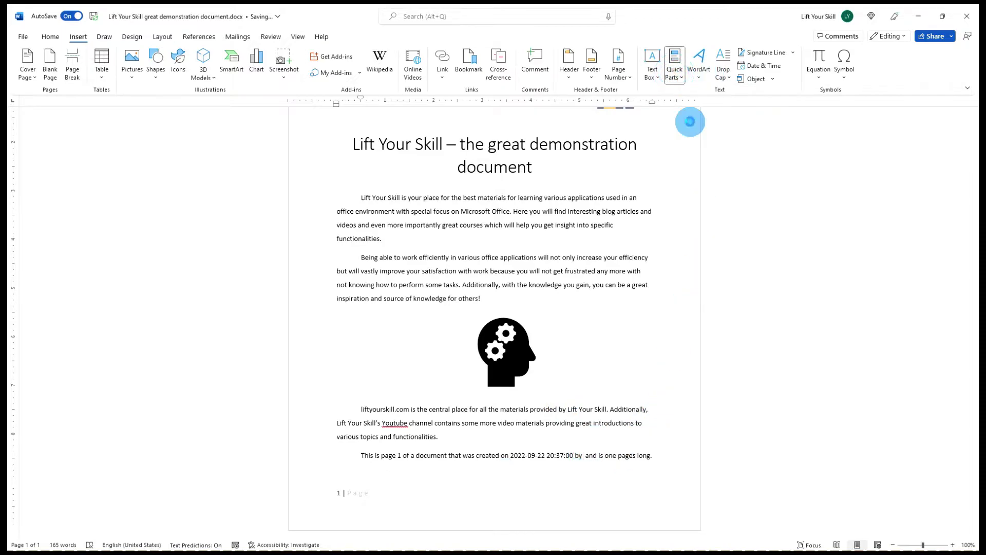
left_click(342, 246)
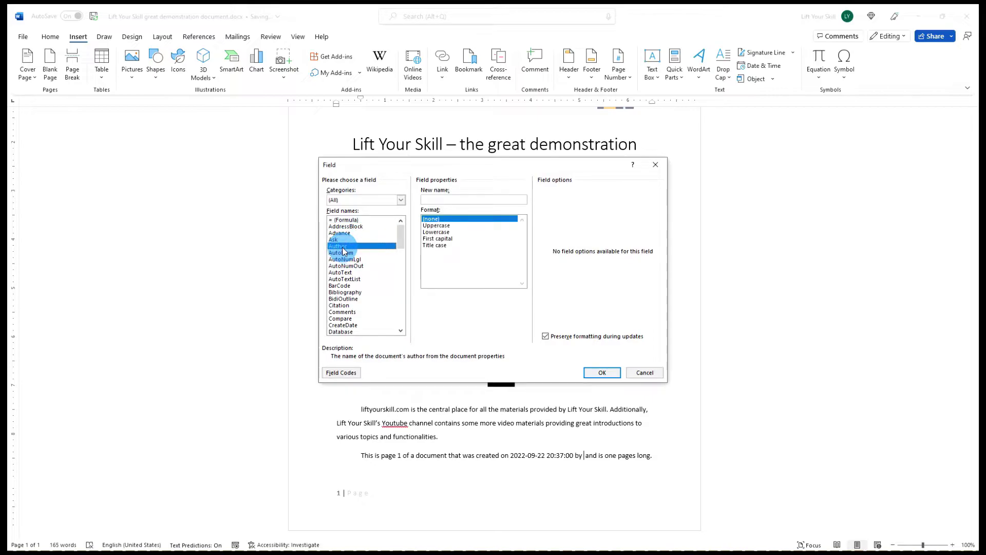
left_click(420, 196)
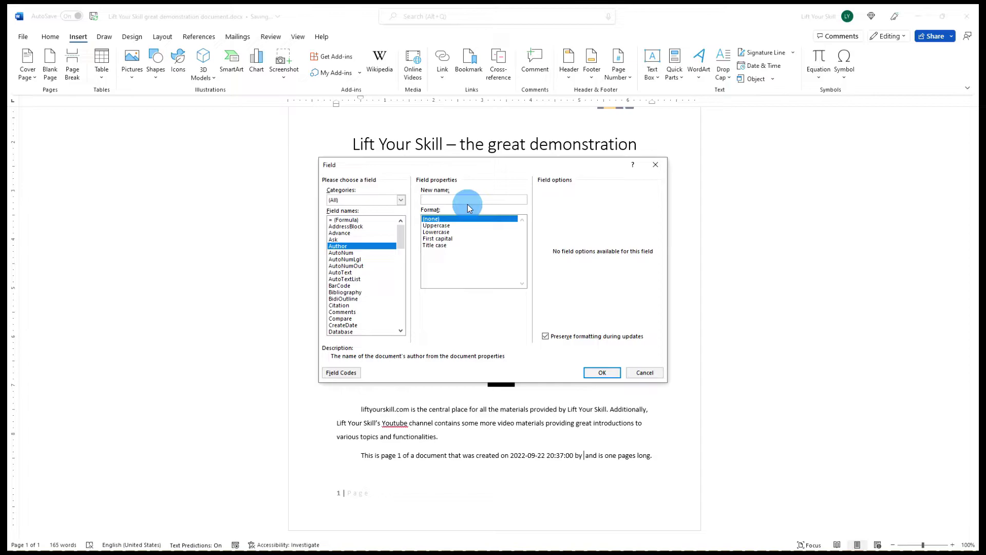
left_click(601, 373)
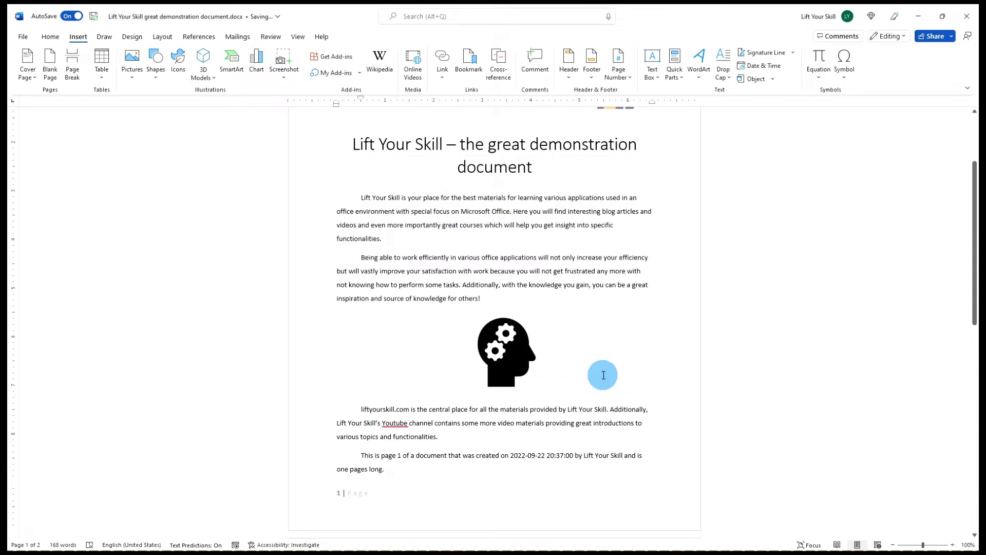
left_click(600, 457)
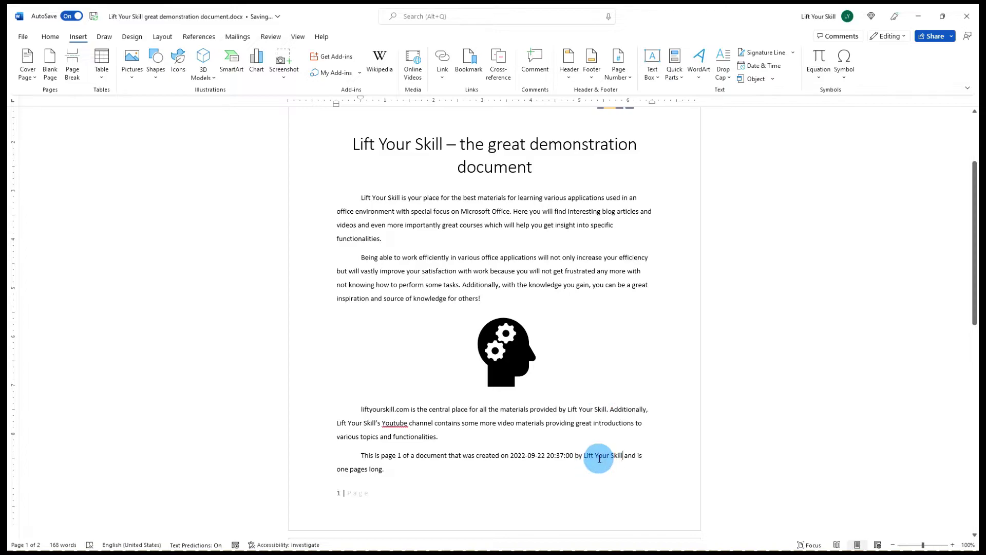
Step: Check the author under File > Info, then delete the Author field with Backspace
left_click(23, 38)
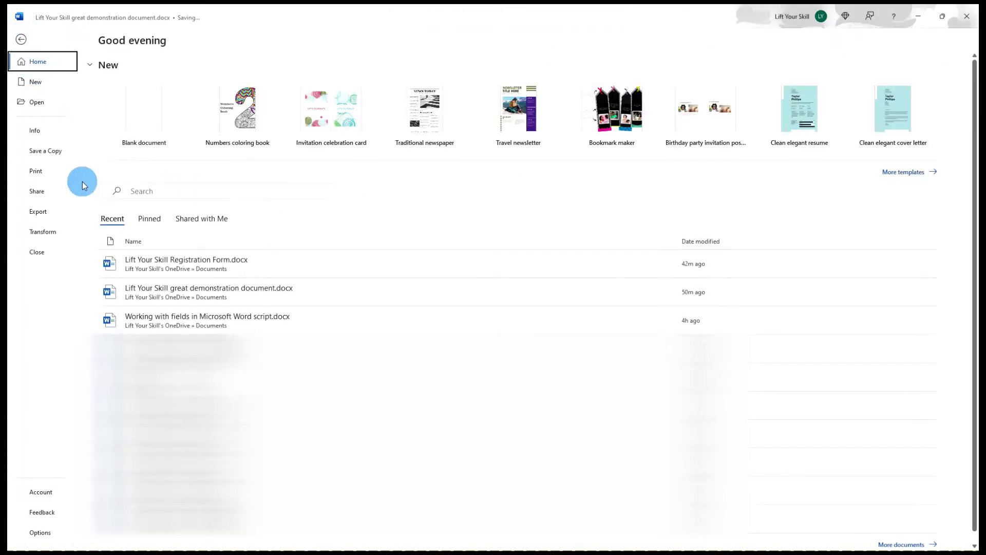
left_click(53, 132)
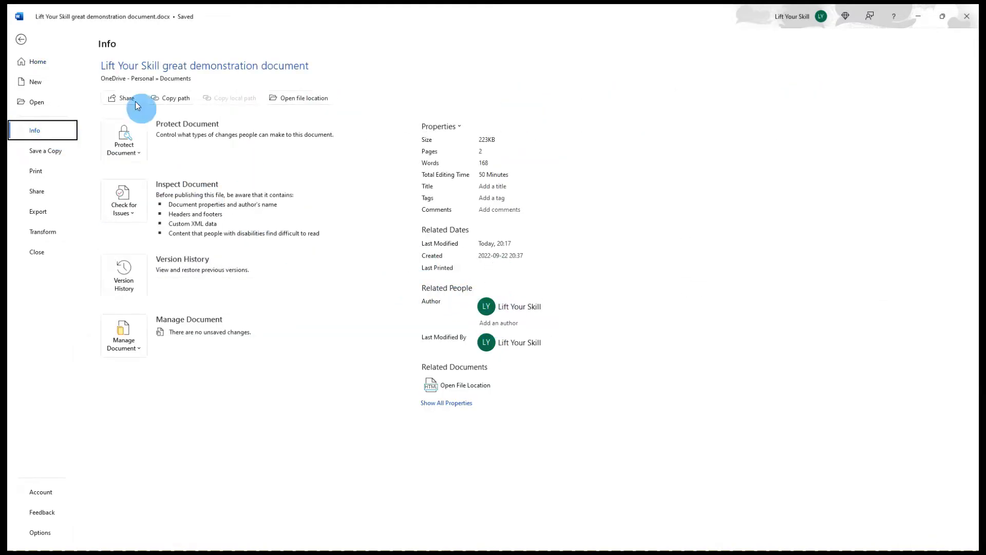
left_click(21, 39)
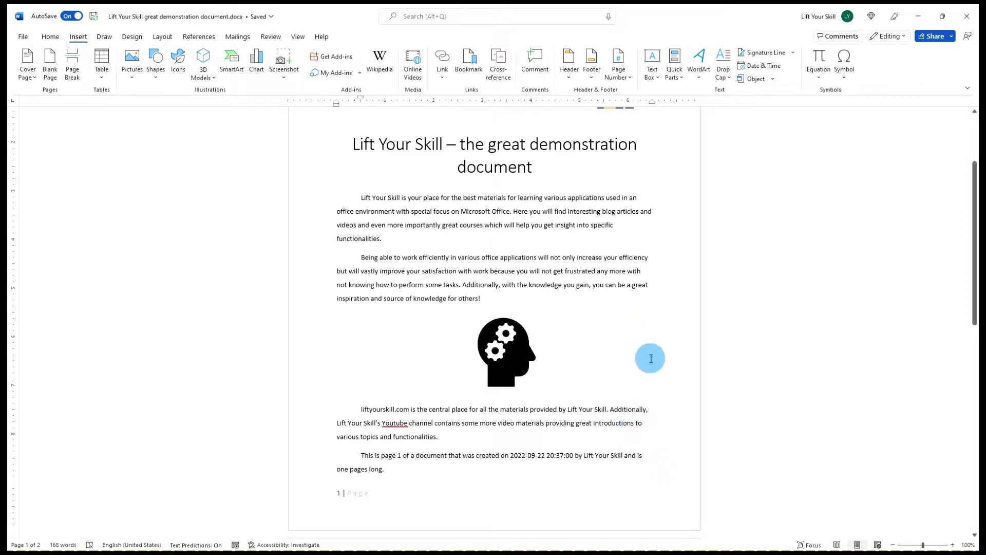
key("BackSpace")
key("BackSpace")
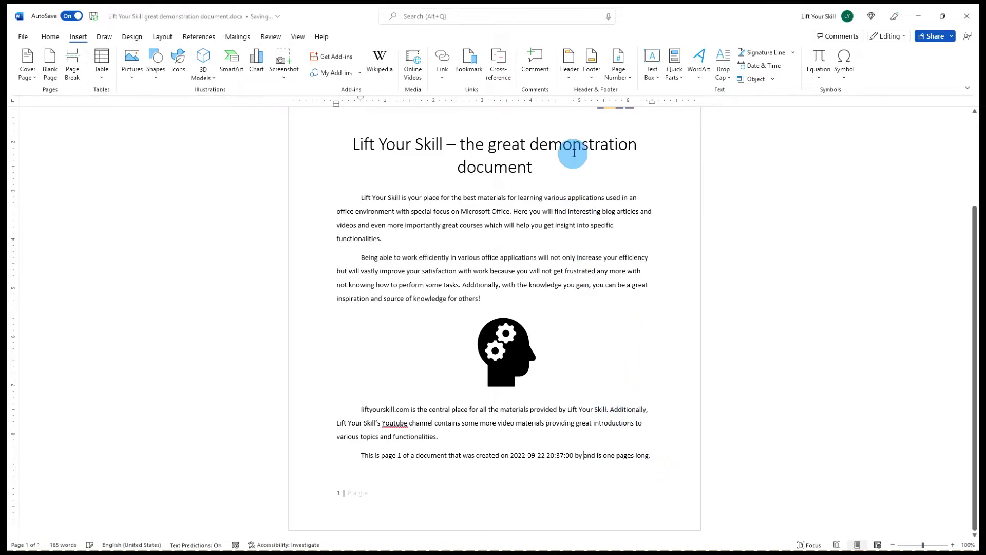
Step: Insert an Author field with a new author name and confirm it under File > Info
left_click(669, 85)
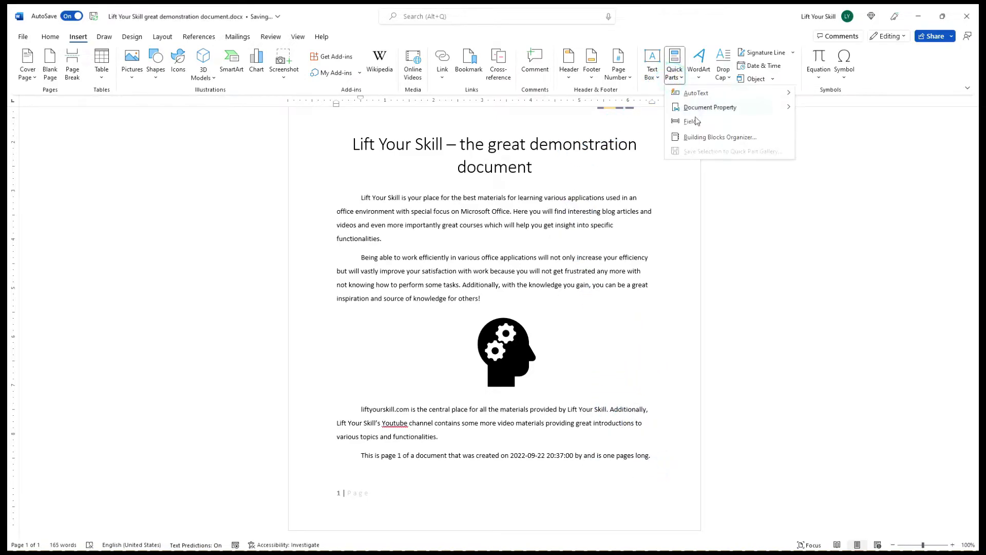
left_click(693, 119)
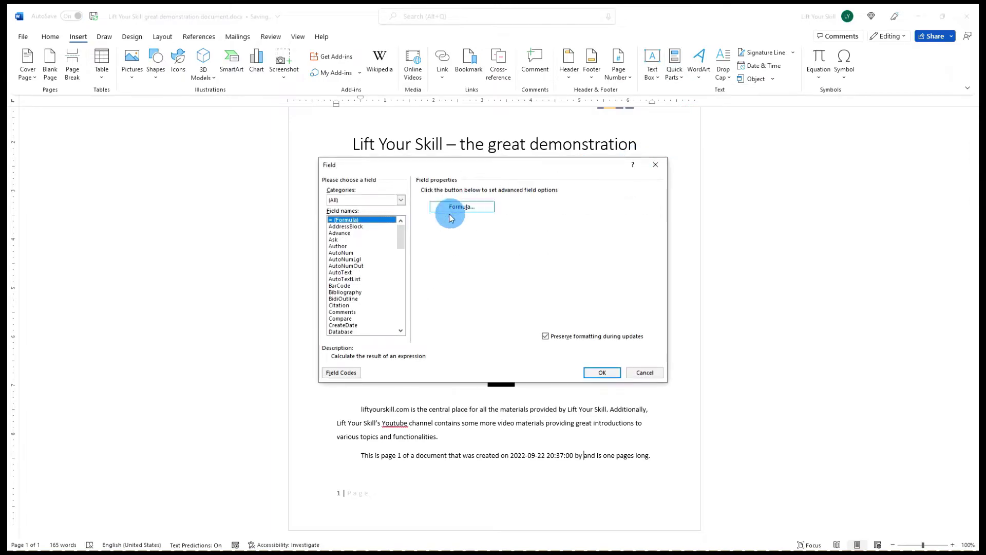
left_click(337, 246)
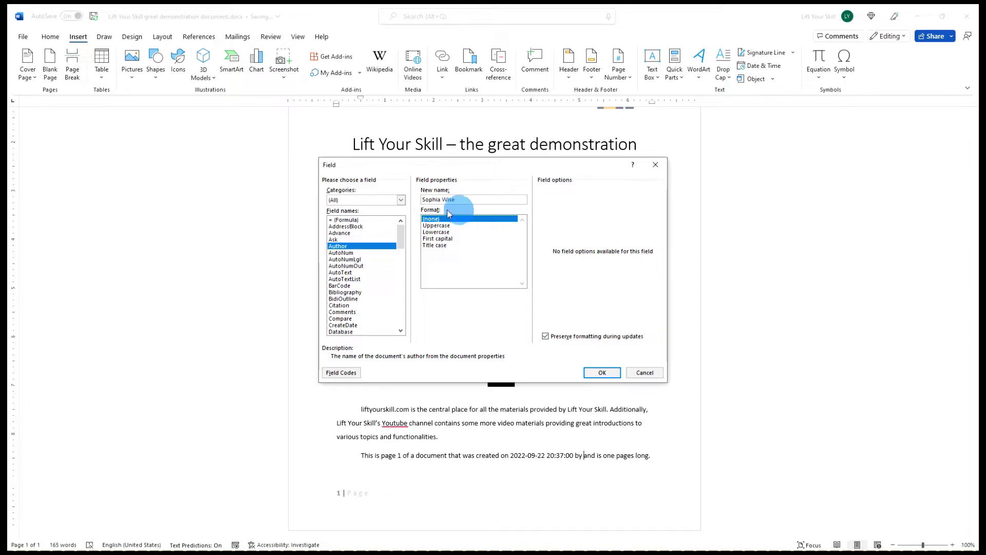
left_click(600, 373)
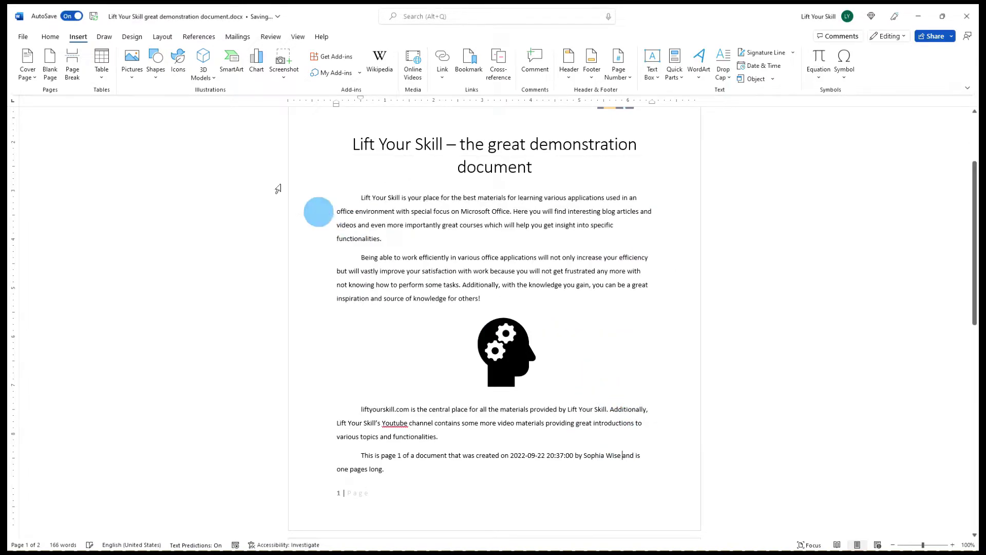
left_click(24, 42)
left_click(43, 130)
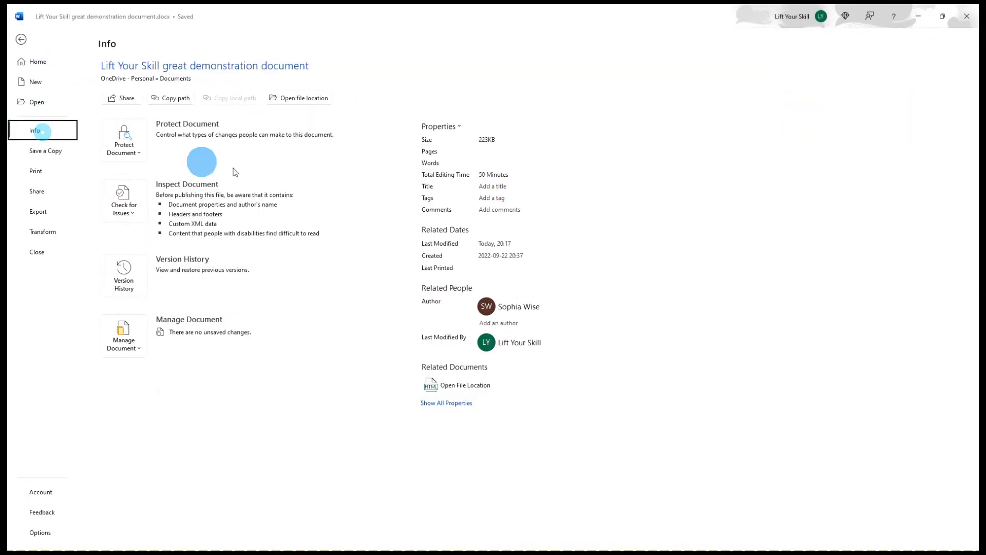
left_click(21, 40)
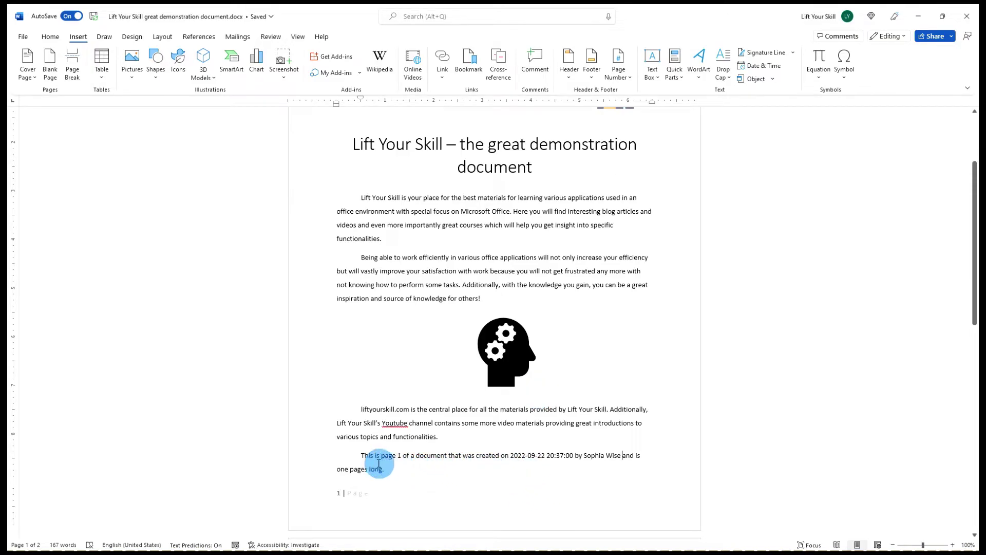
Step: Update the page count field and the author field individually
right_click(339, 465)
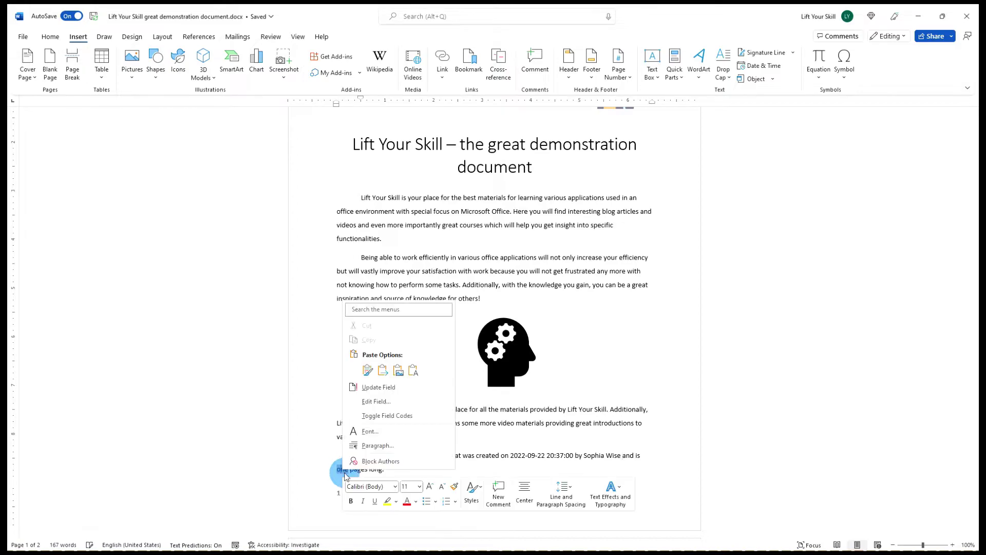
left_click(377, 390)
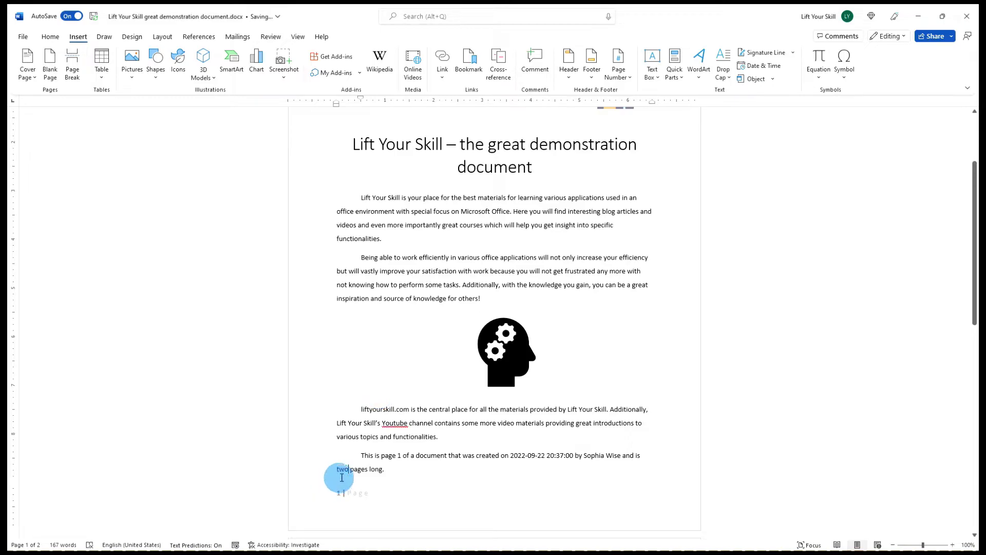
left_click(594, 457)
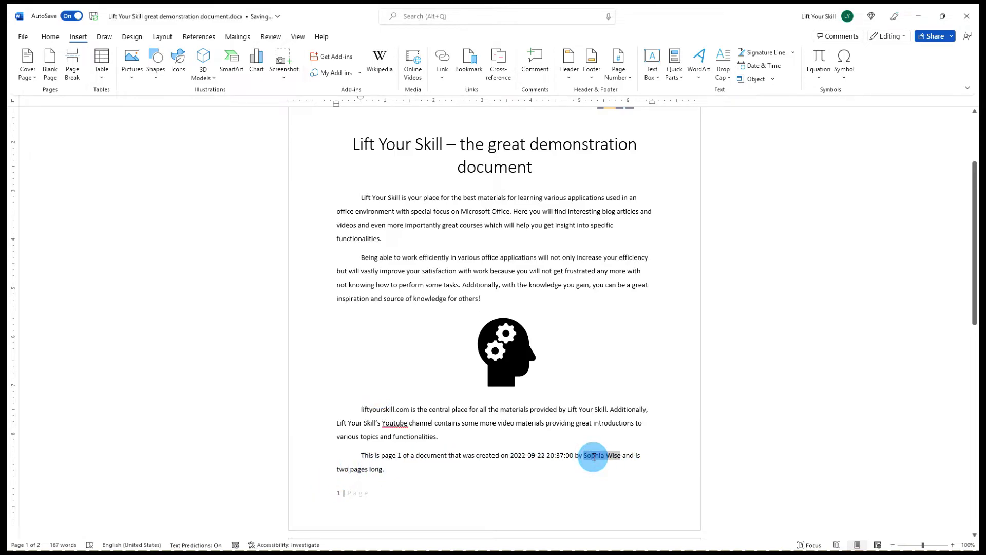
key("F9")
Step: Select the whole document and update all fields with F9
left_click(410, 287)
key("ctrl+a")
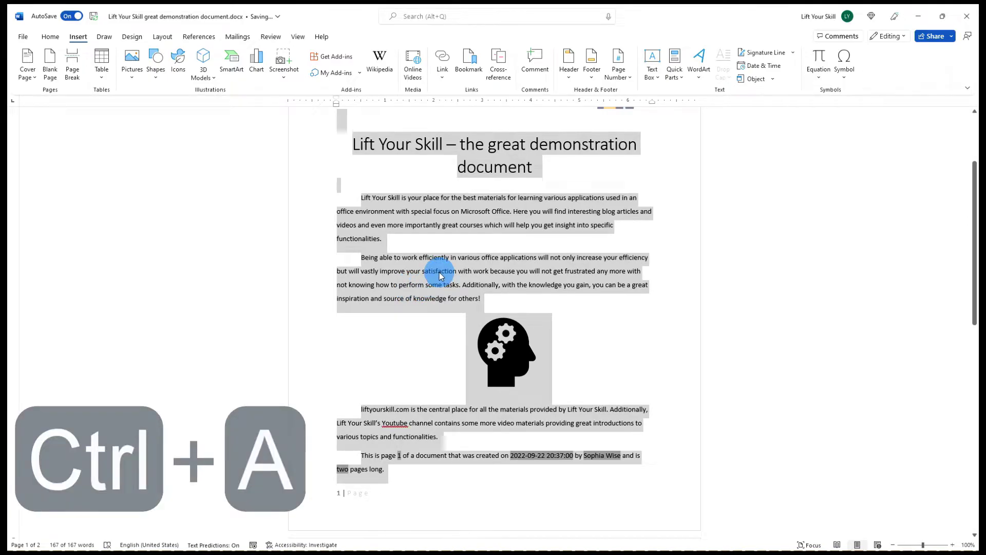
key("F9")
left_click(440, 276)
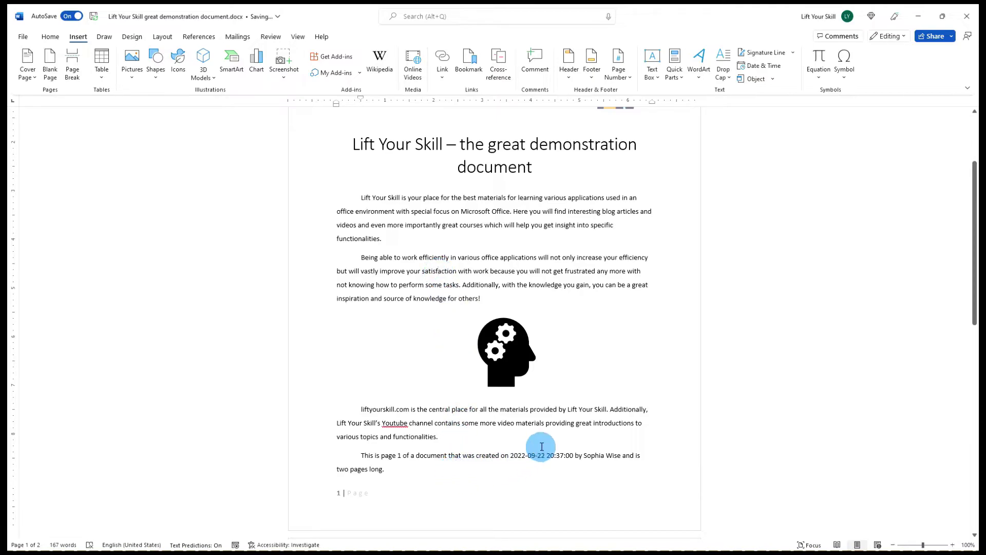
left_click(451, 467)
Step: In the Field dialog, choose Author and set its format to Lowercase
left_click(674, 76)
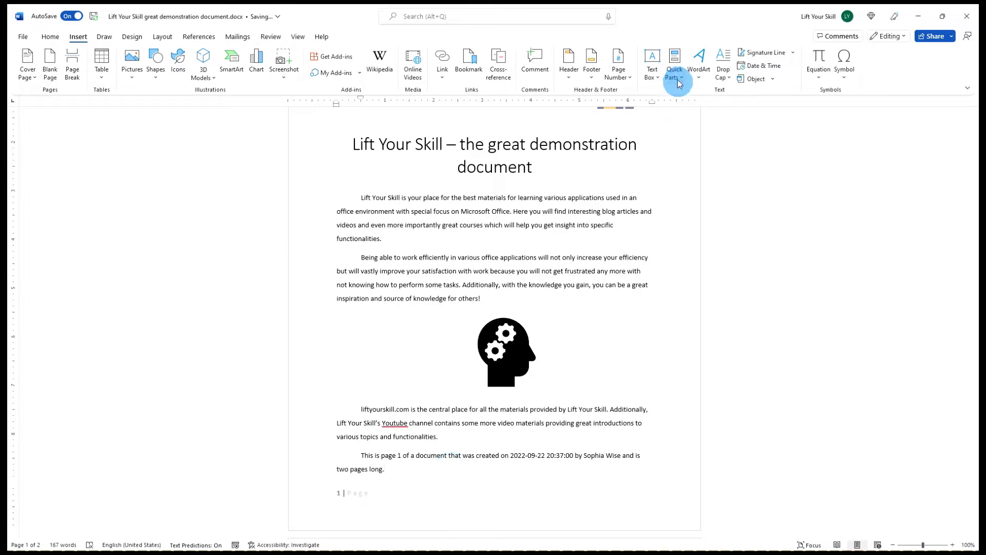
left_click(694, 123)
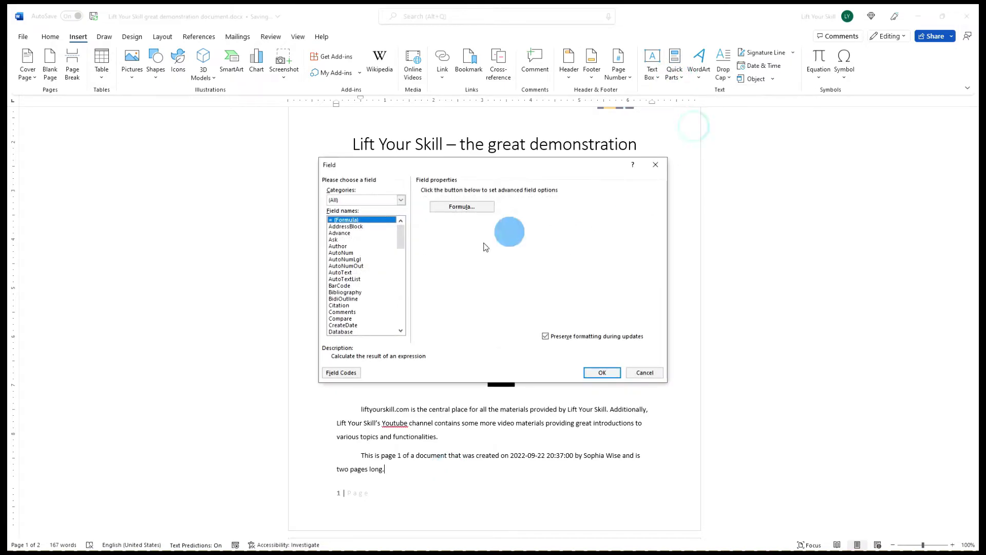
left_click(340, 286)
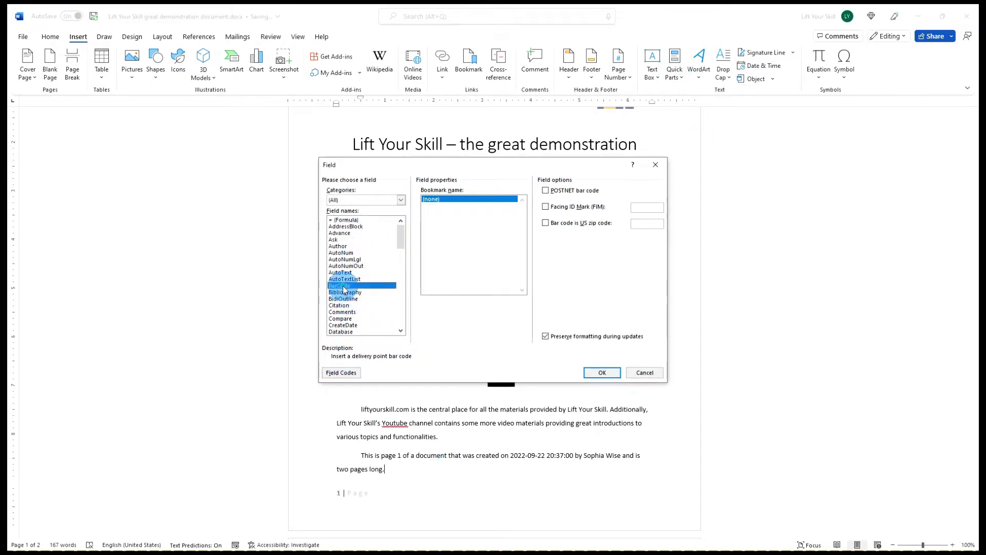
left_click(337, 247)
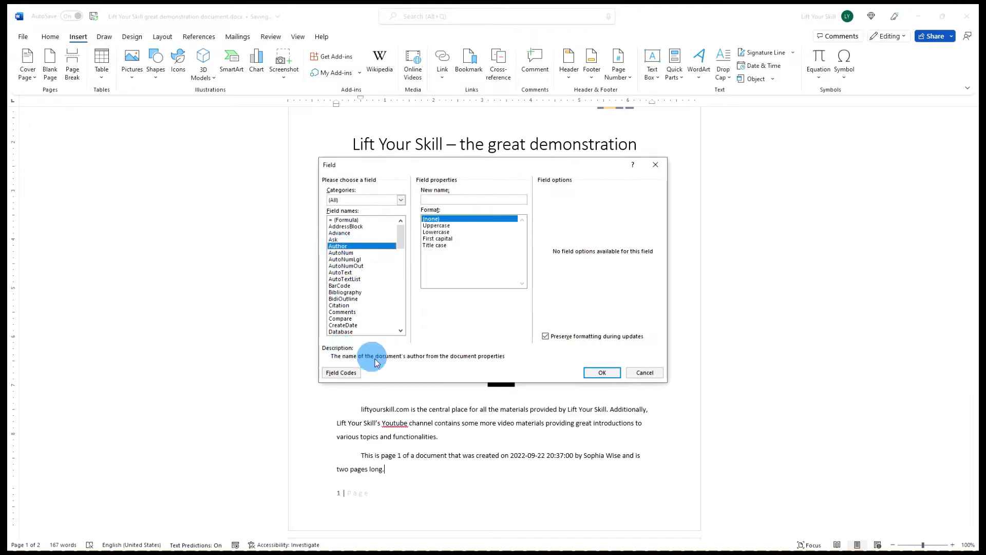
left_click(434, 239)
left_click(434, 232)
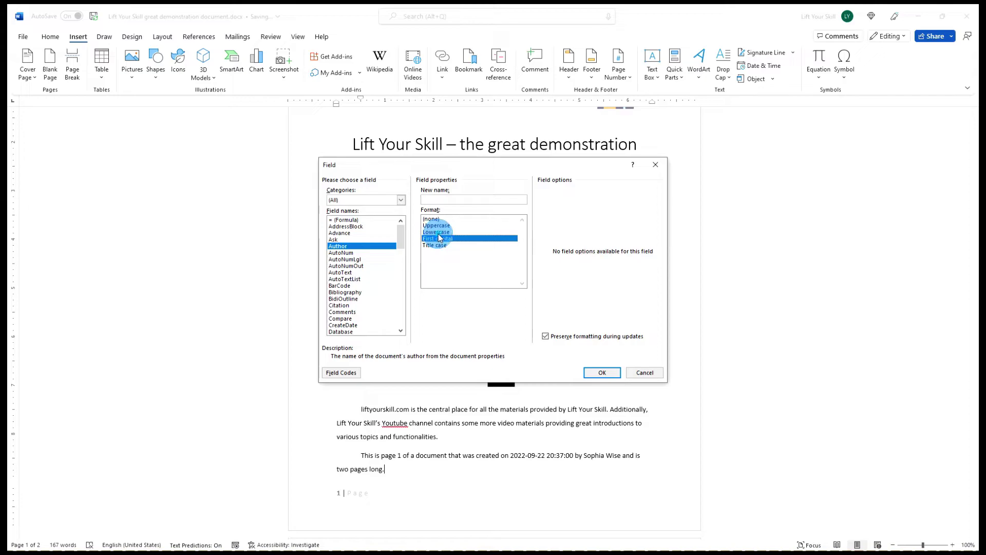
left_click(403, 242)
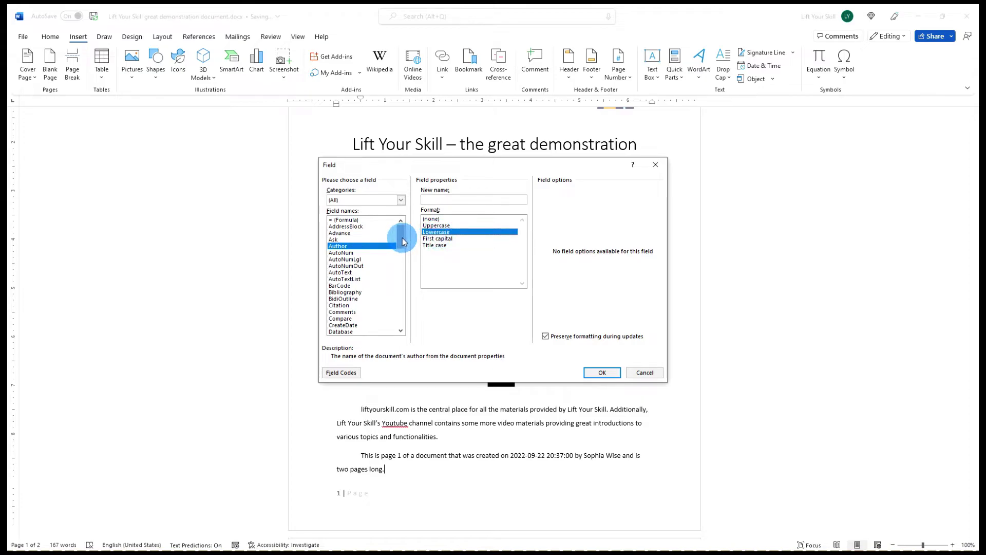
mouse_move(404, 242)
left_mouse_down()
mouse_move(411, 252)
mouse_move(399, 254)
left_mouse_up()
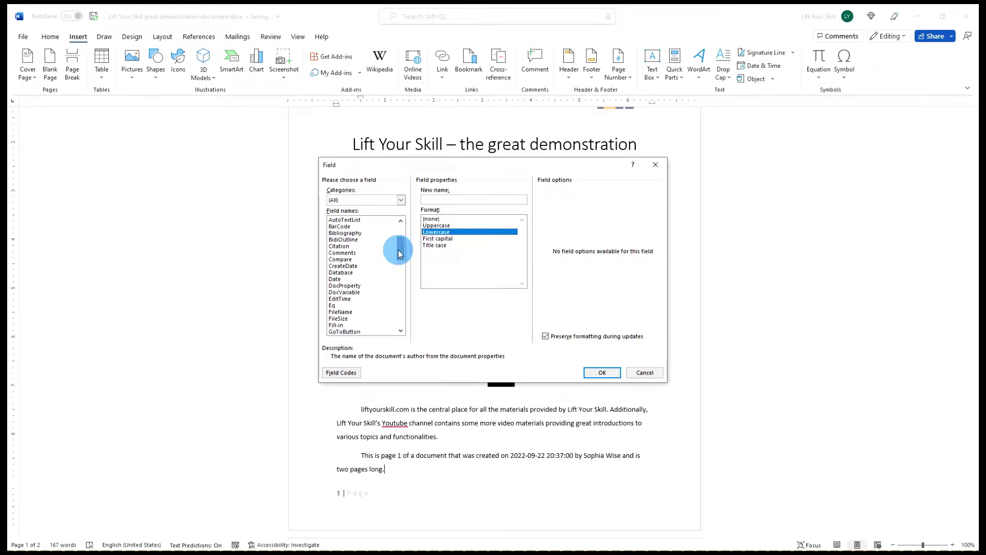
Step: Browse the DocProperty field's property list, such as Author, and cancel without inserting
left_click(359, 286)
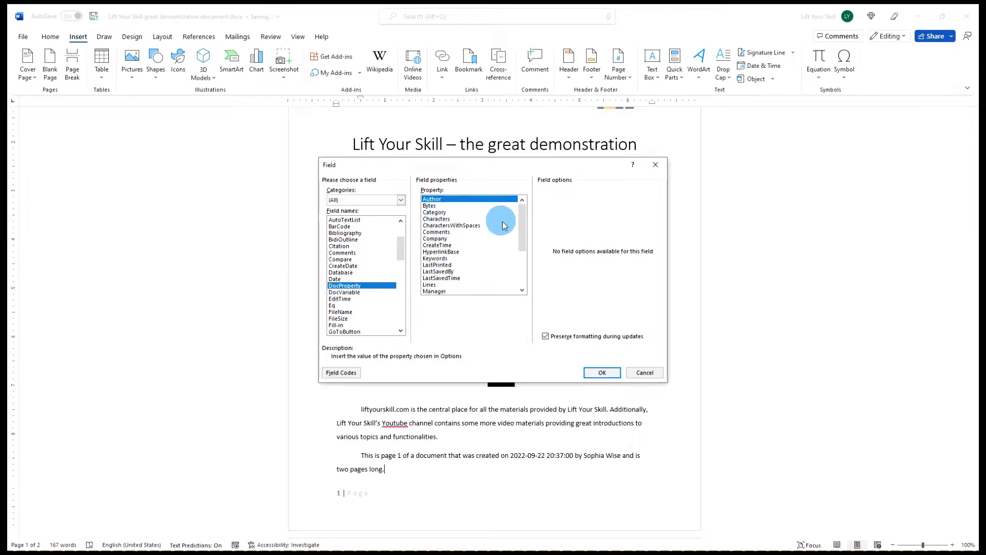
left_click_drag(520, 223, 507, 220)
left_click(453, 203)
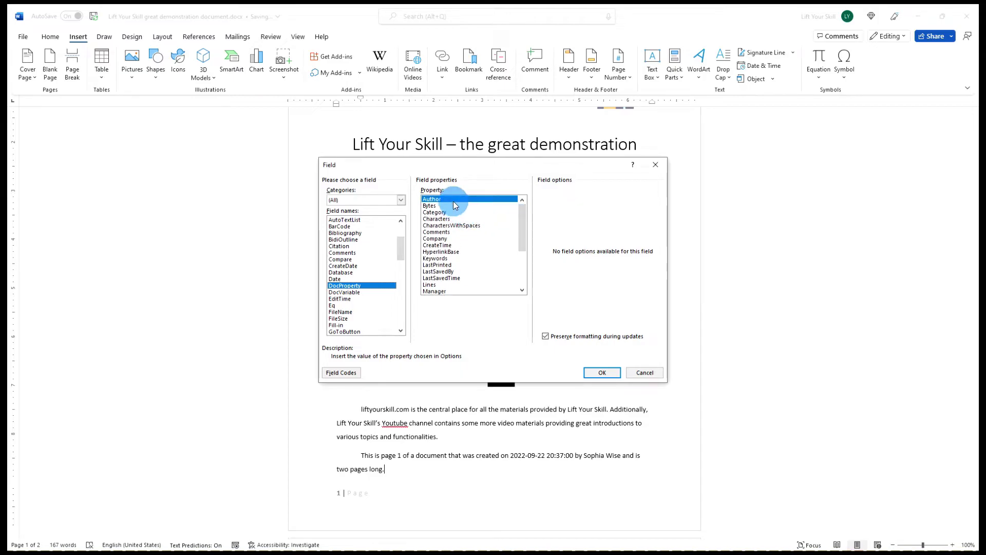
left_click(635, 373)
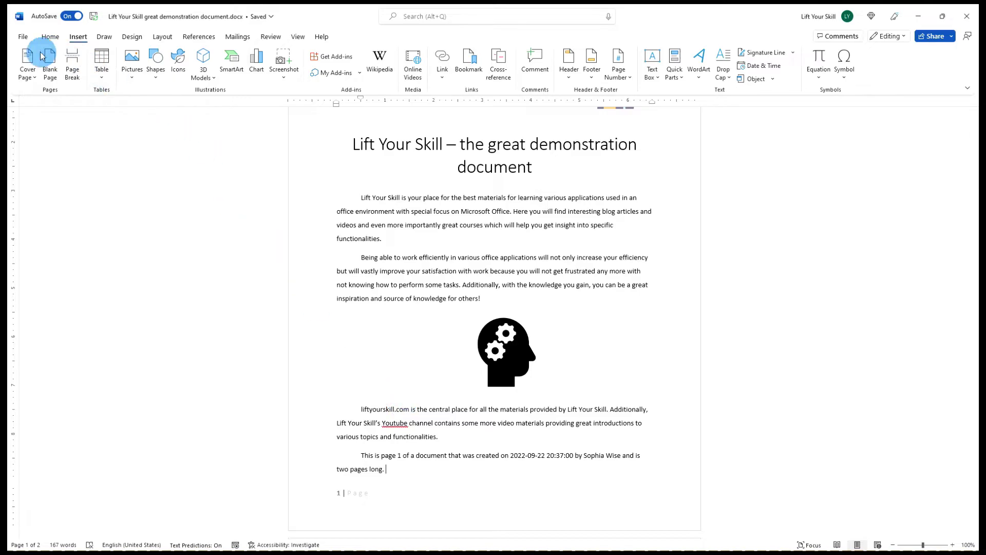
left_click(23, 36)
Step: Open the document's Advanced Properties on the Custom tab
left_click(41, 132)
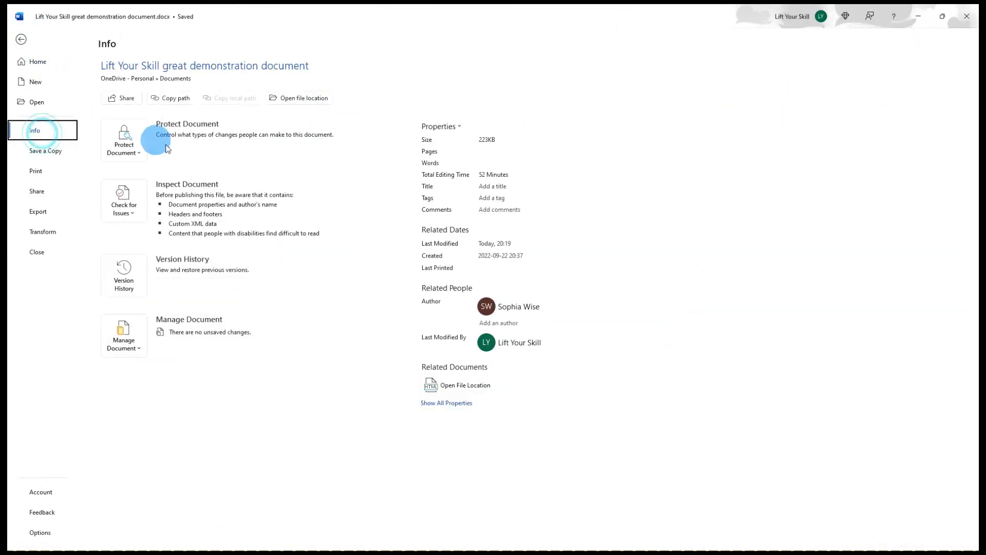
left_click(459, 127)
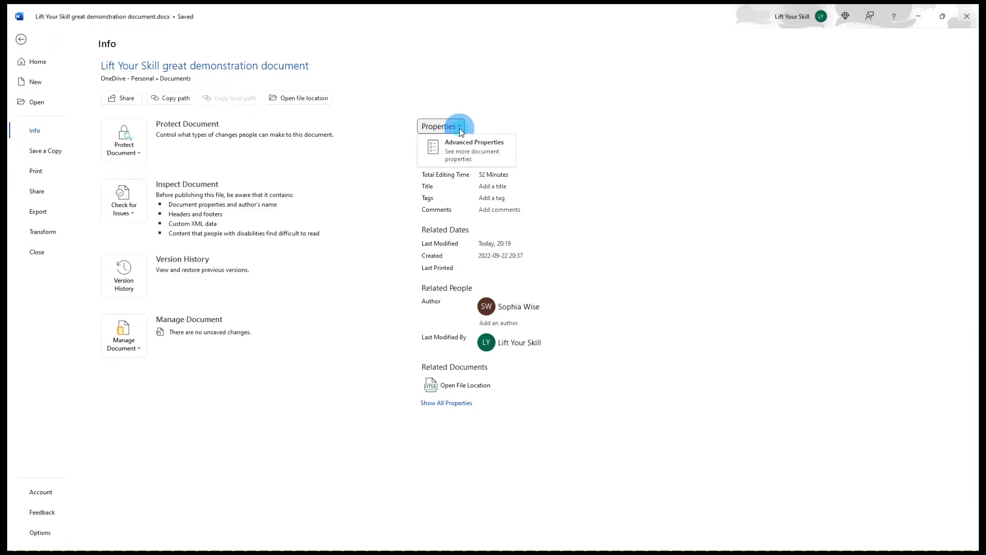
left_click(459, 154)
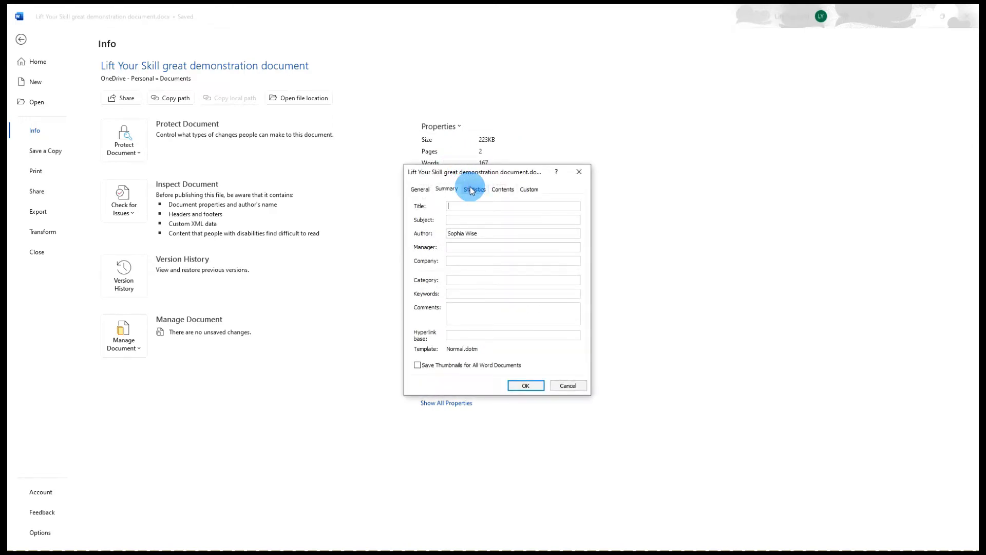
left_click(529, 189)
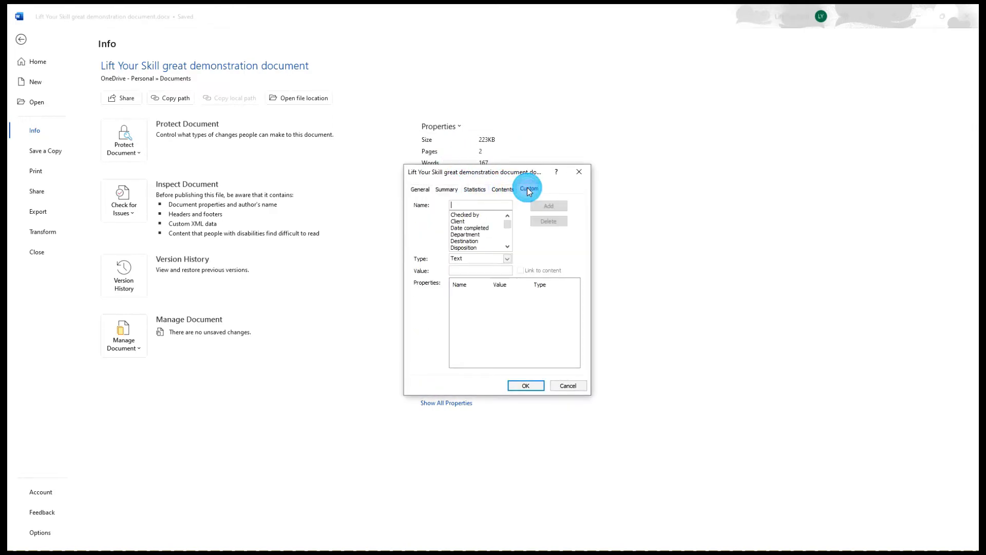
Step: Add a Text custom property named 'Marketing slogan' with the value 'Lift Your Skill!!!'
left_click(486, 206)
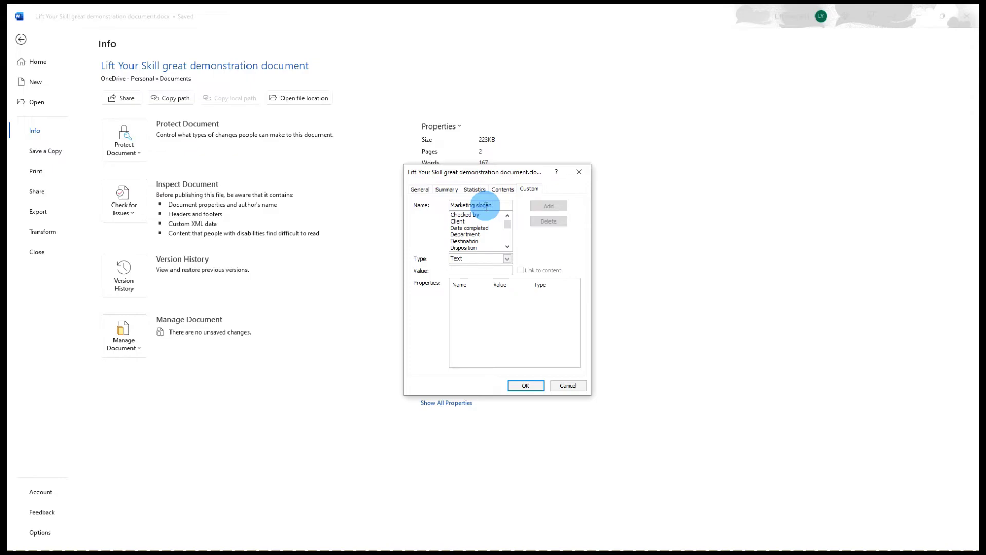
left_click(508, 260)
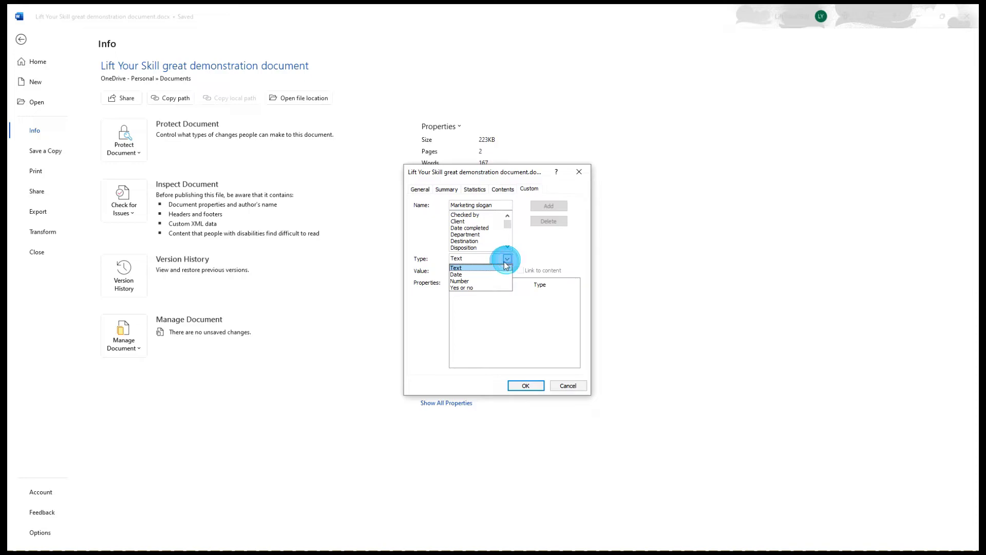
left_click(507, 265)
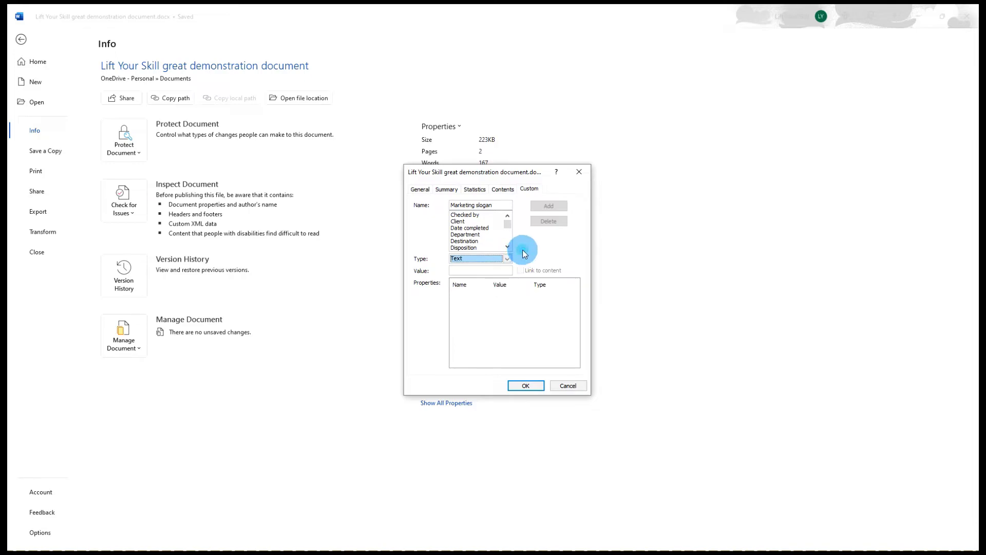
left_click(494, 271)
type("Lift Your Skill!!!")
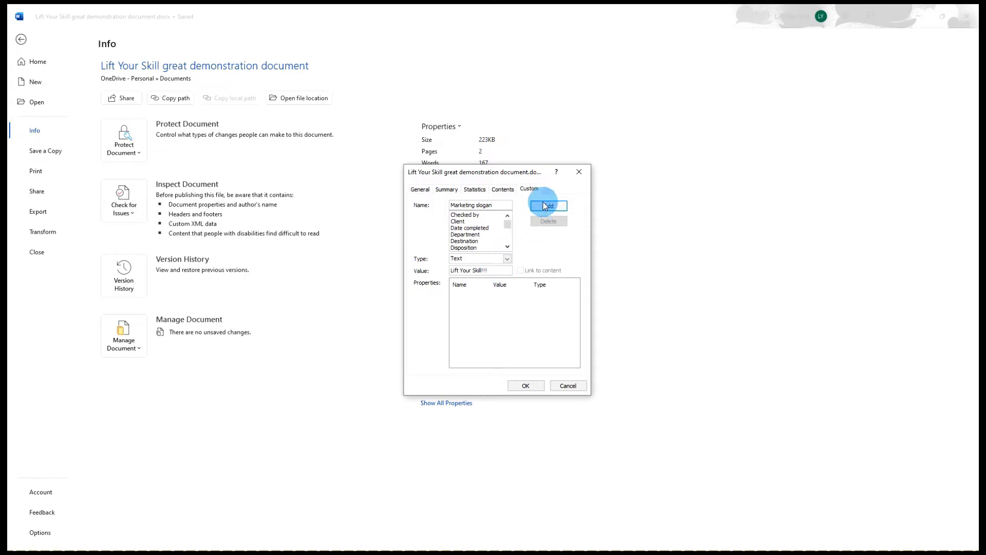
left_click(549, 206)
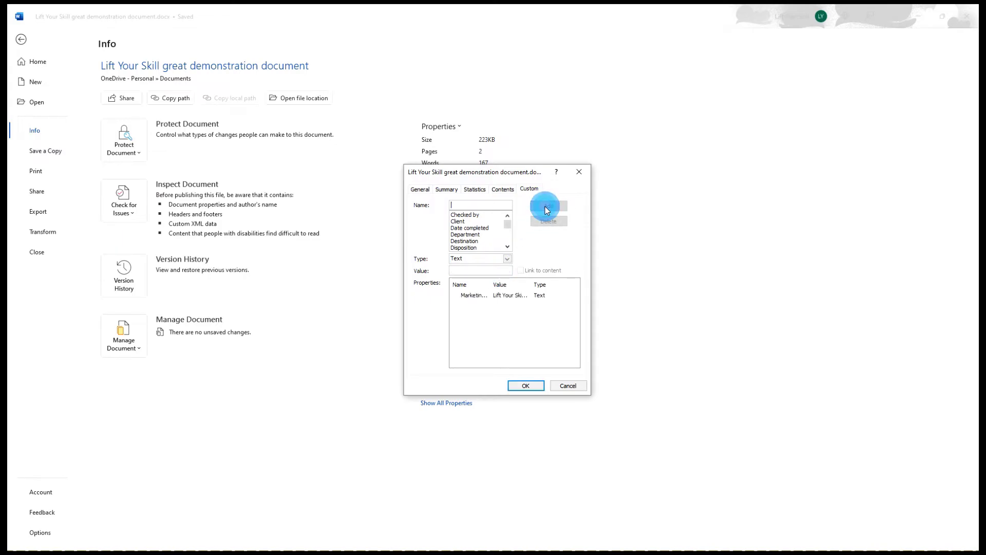
left_click(526, 385)
left_click(20, 39)
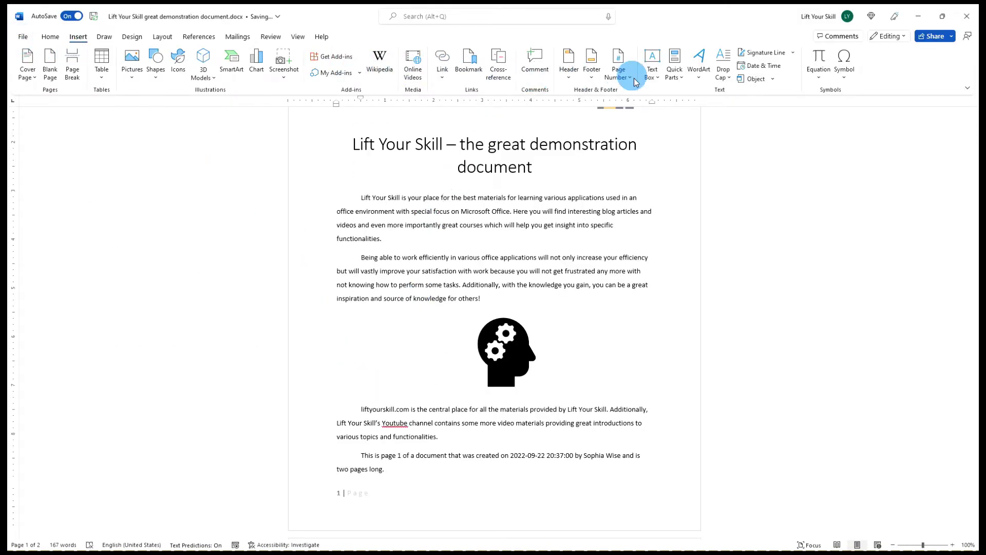
Step: Insert a DocProperty field for Marketing slogan, so the sentence ends 'Lift Your Skill!!!'
left_click(677, 77)
left_click(682, 121)
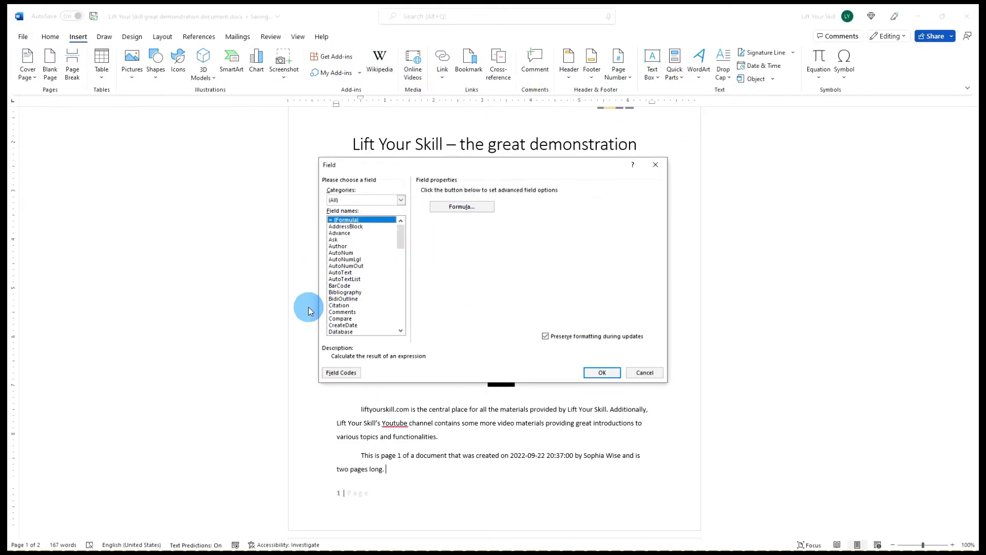
scroll(344, 303, "down", 3)
left_click(344, 286)
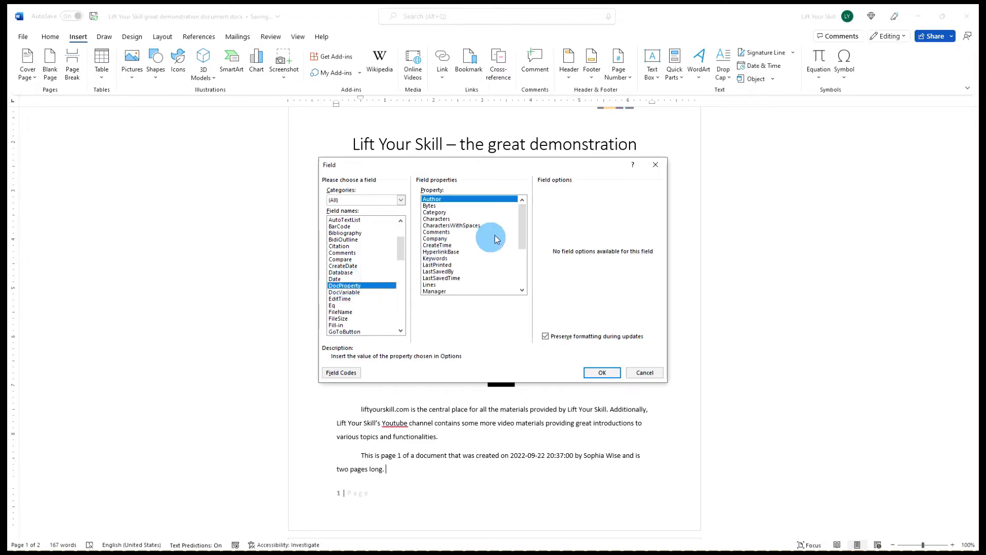
left_click_drag(522, 224, 522, 241)
left_click(446, 251)
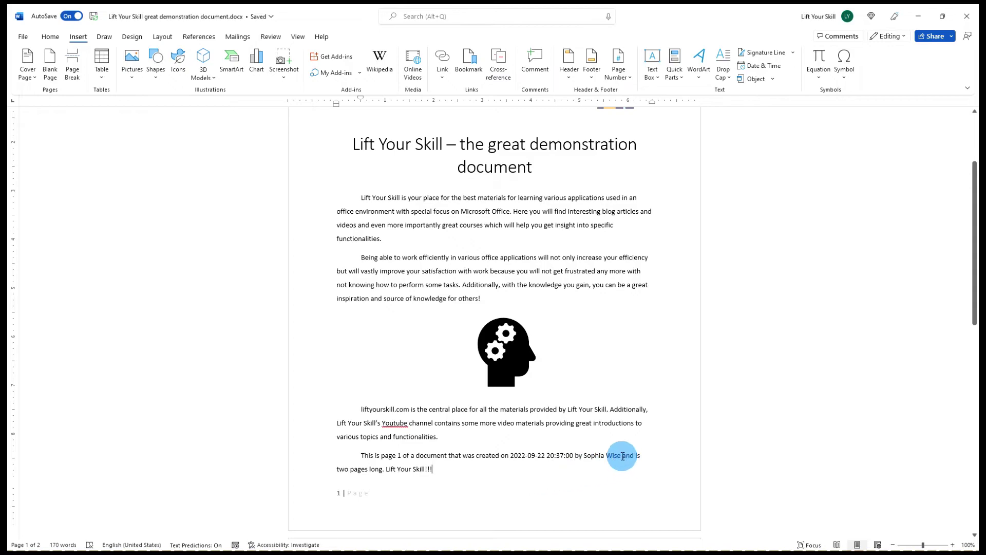
left_click(622, 457)
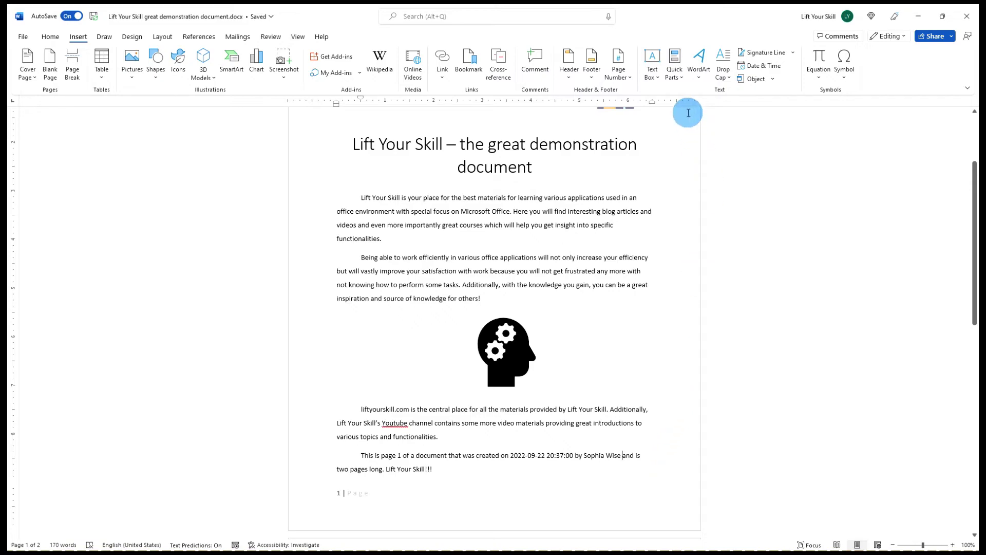
Step: Insert an Author field after the existing author name, entering a new author name
left_click(682, 78)
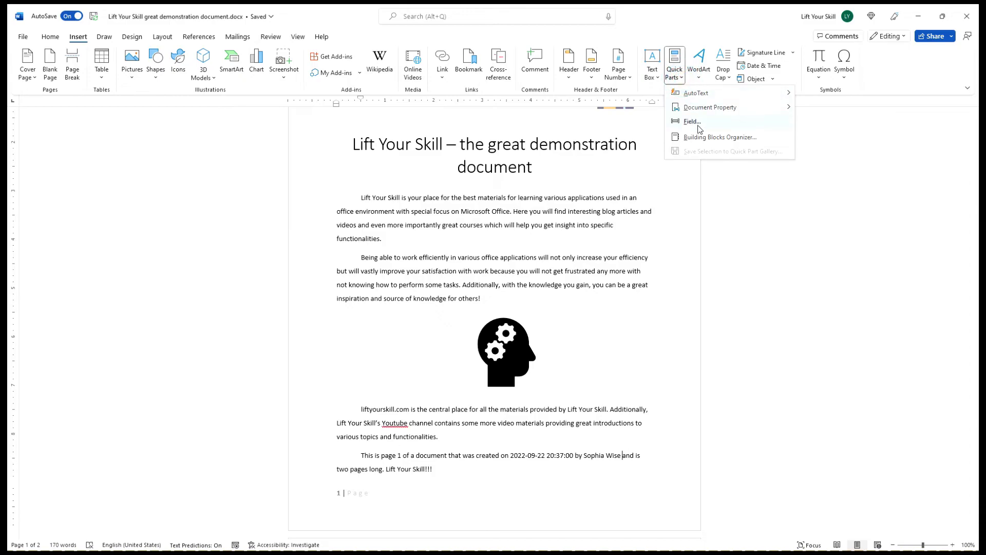
left_click(692, 122)
left_click(356, 246)
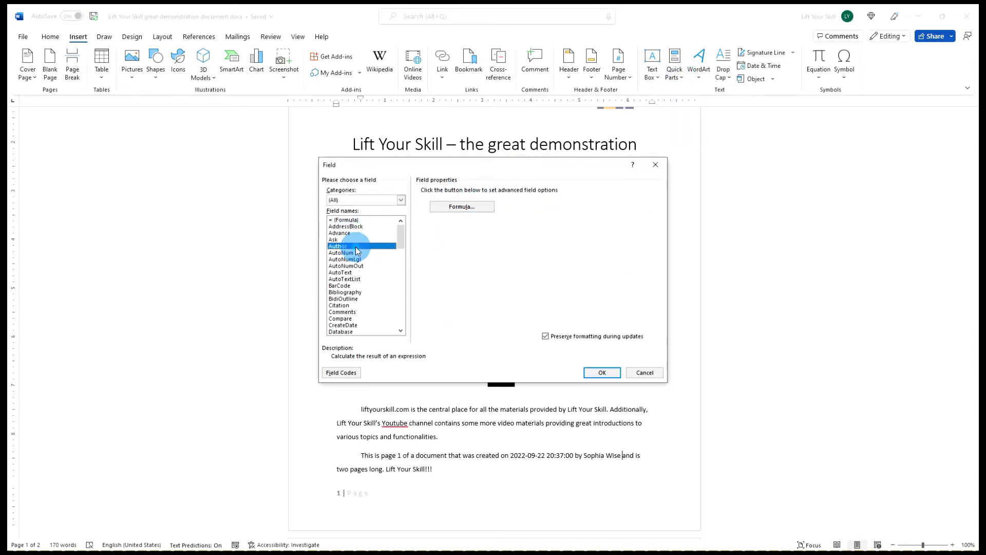
left_click(477, 199)
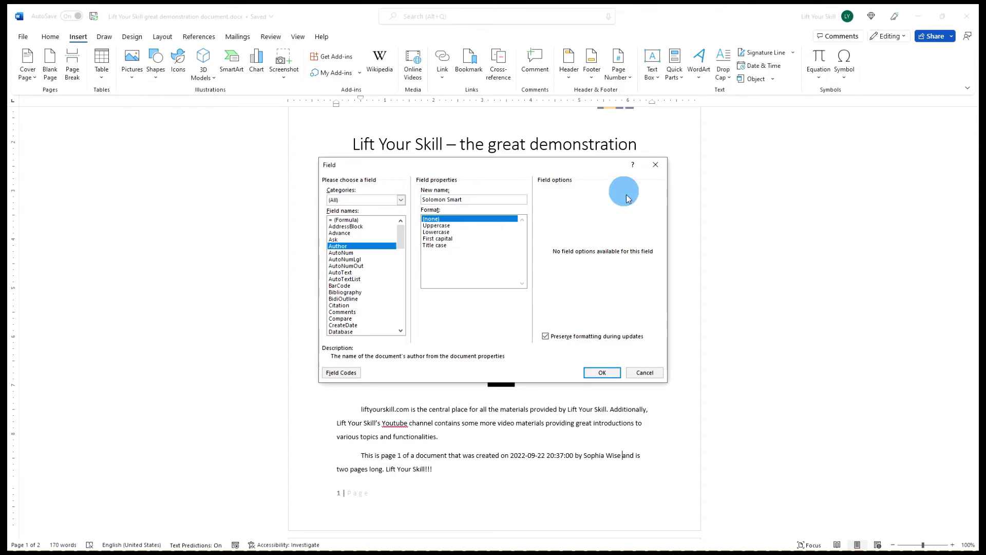
left_click(602, 372)
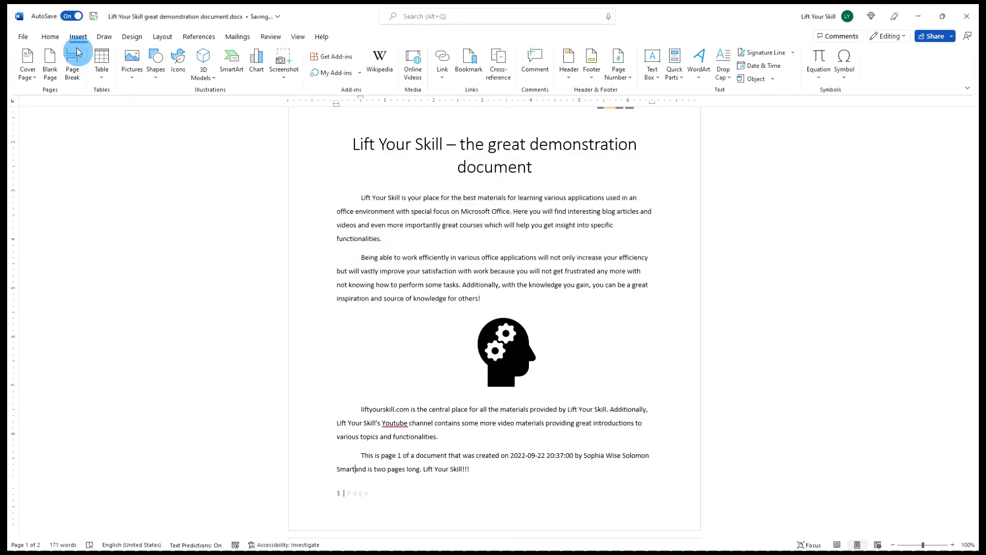
left_click(23, 37)
Step: Update the first author field so it reflects the current author
left_click(36, 130)
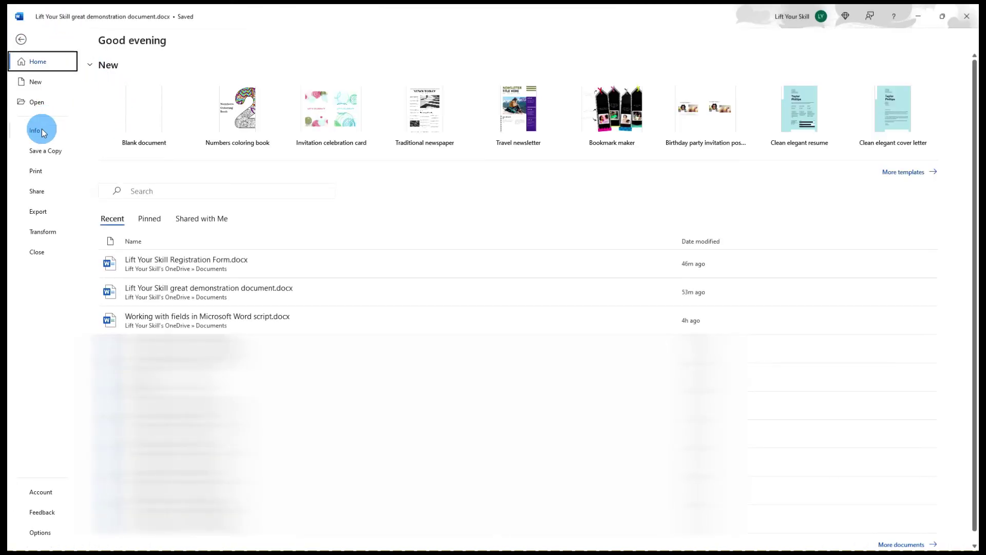
left_click(21, 39)
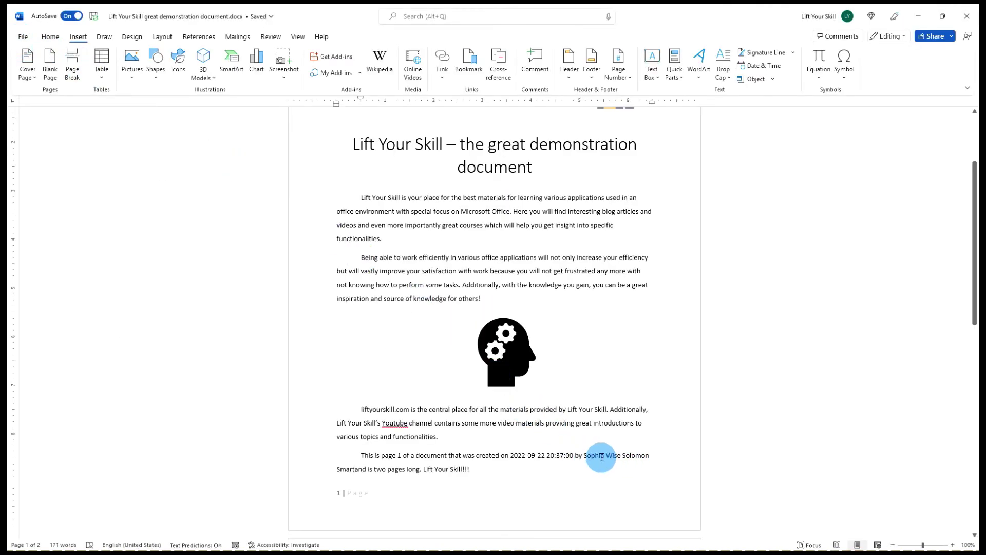
right_click(616, 456)
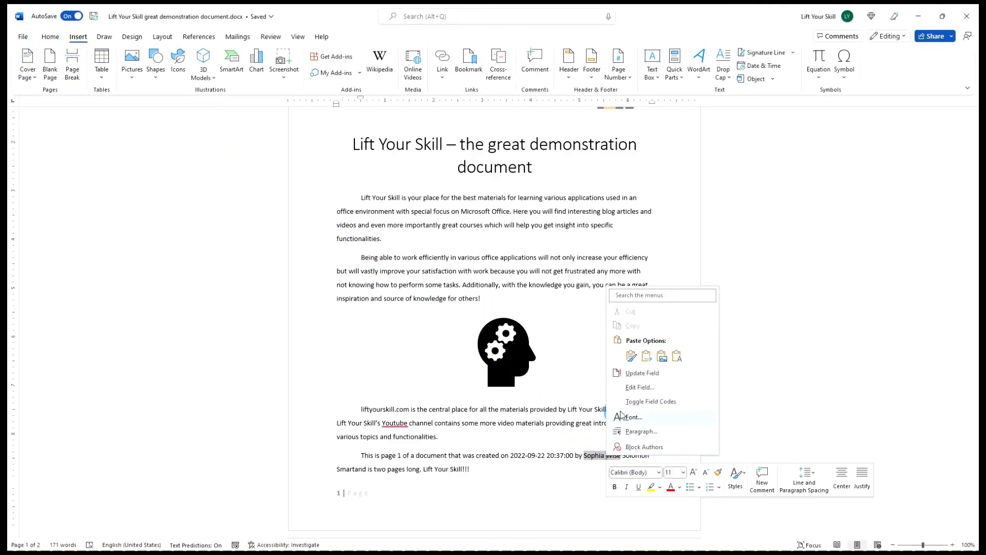
left_click(642, 373)
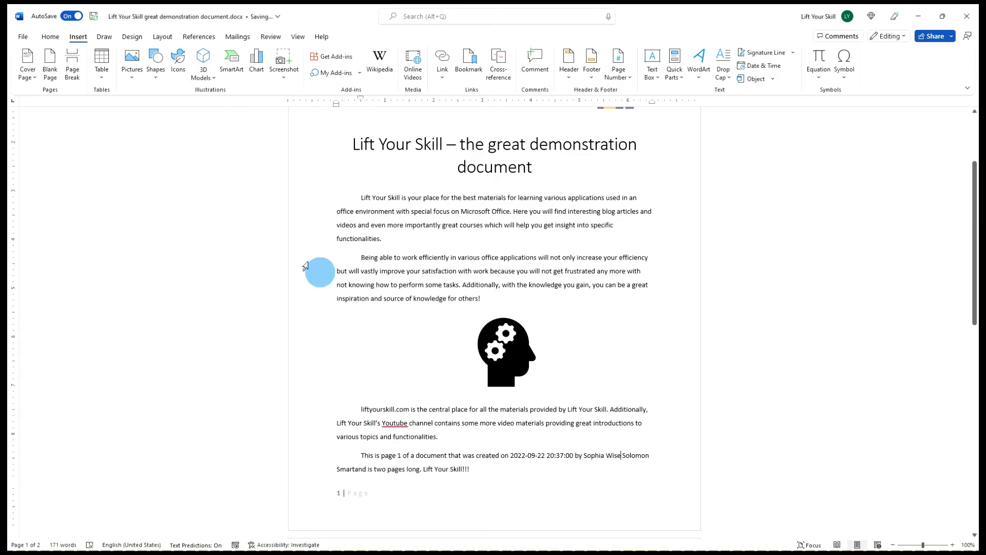
Step: Check the Author property on the Info page
left_click(22, 37)
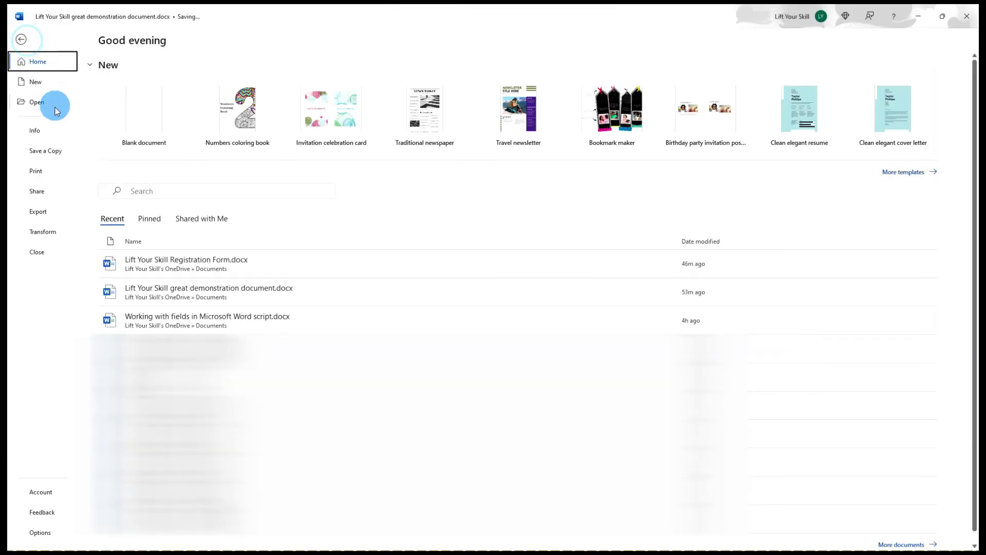
left_click(48, 133)
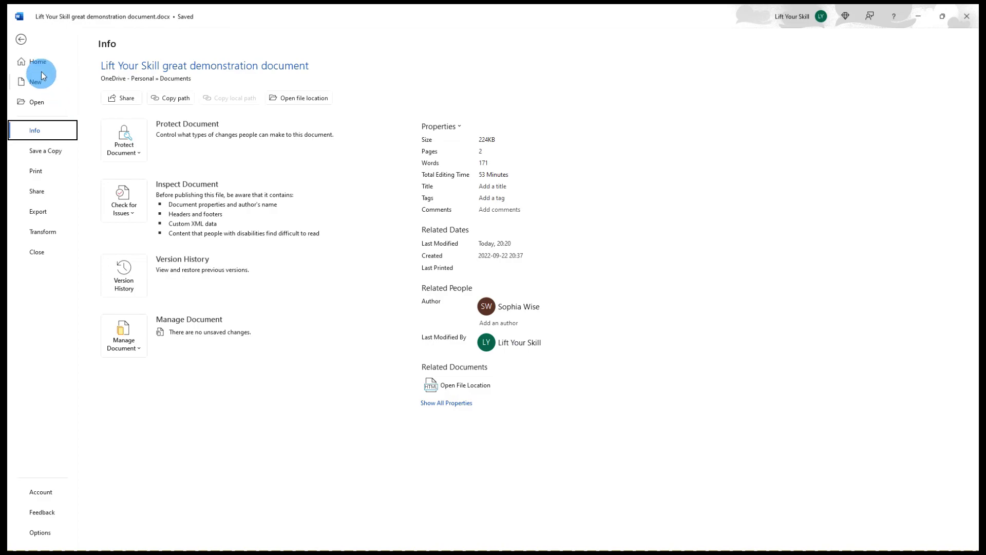
left_click(22, 39)
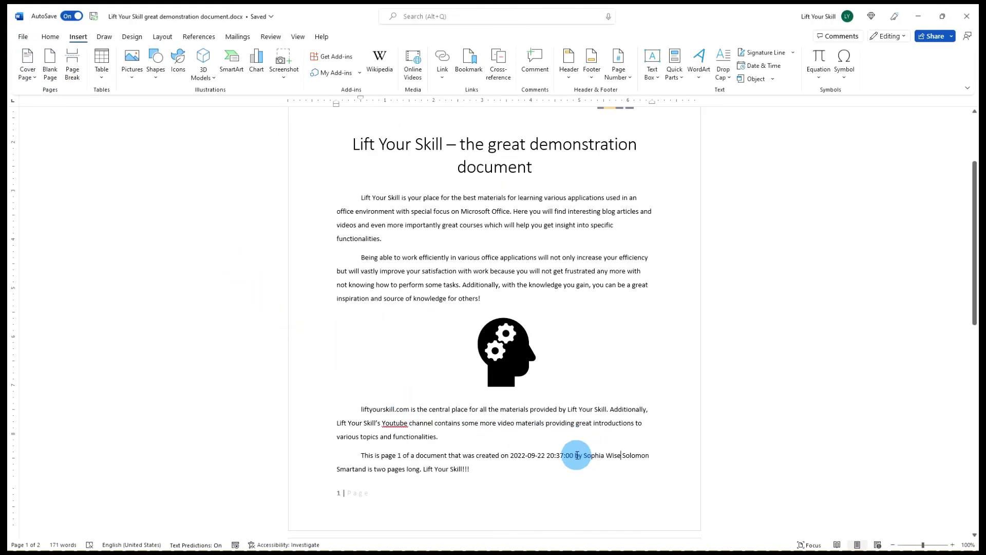